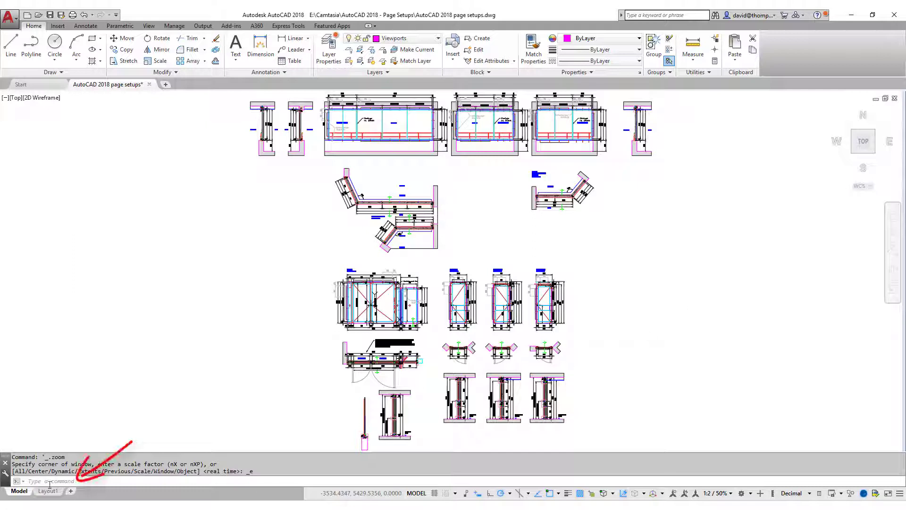
- Switch from Model space to the Layout1 paper sheet
mouse_move(47, 492)
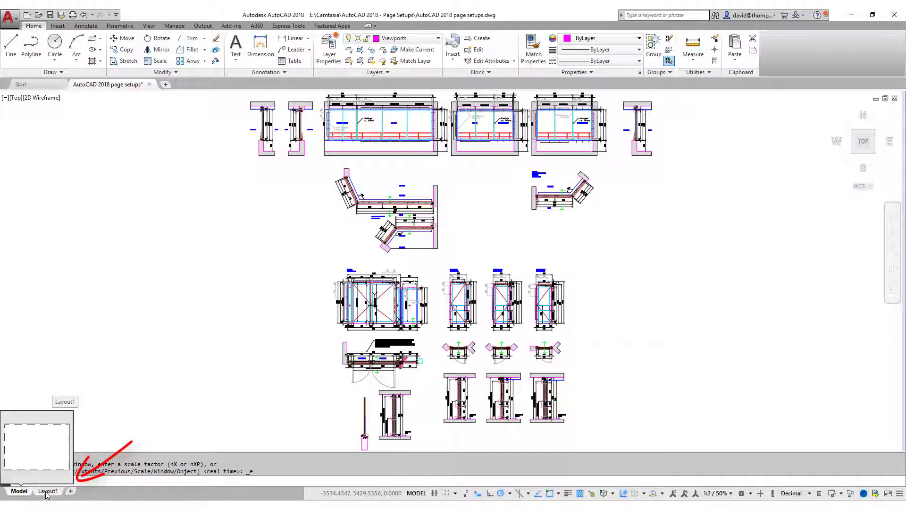
left_click(47, 491)
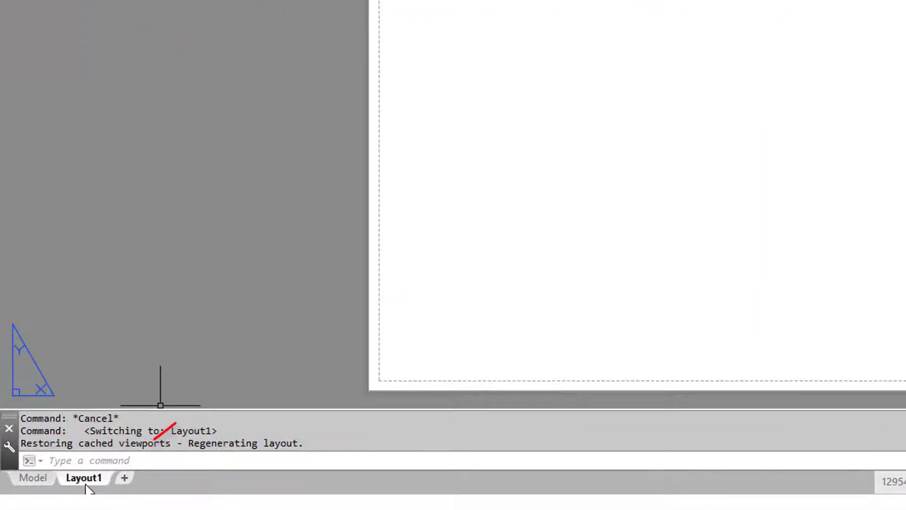
mouse_move(86, 486)
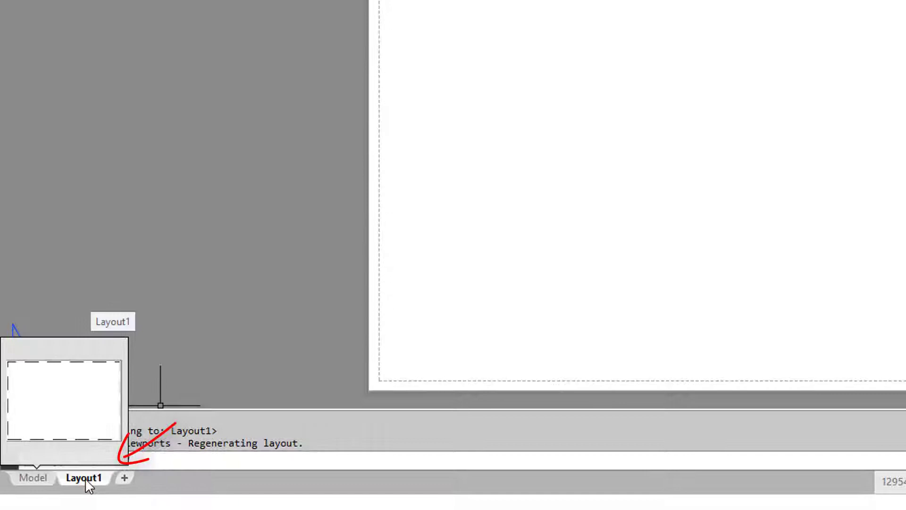
- Check the Layout1 tab menu and the Print page setup options, then show the Output ribbon tools
right_click(89, 485)
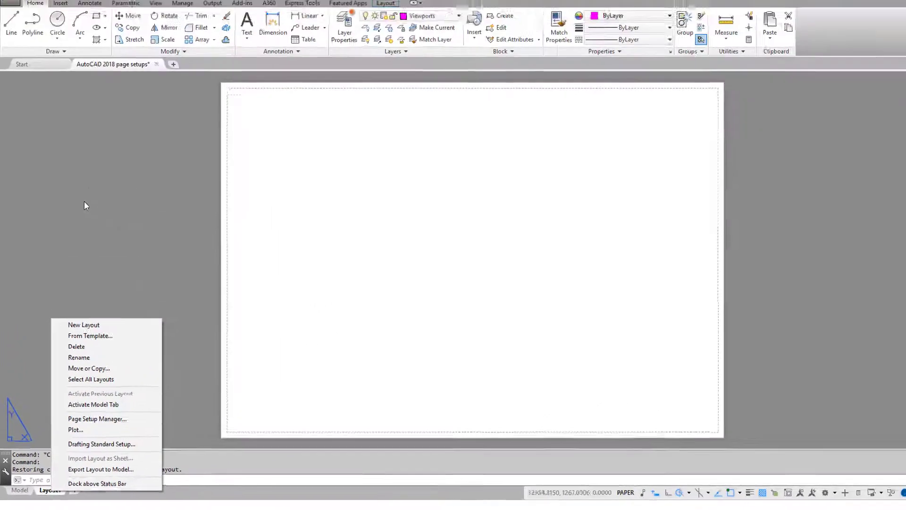
left_click(146, 14)
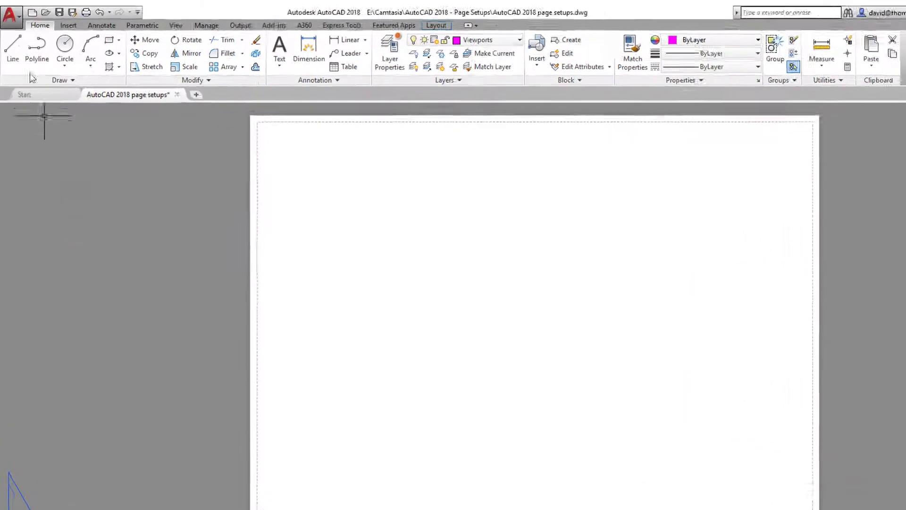
left_click(10, 15)
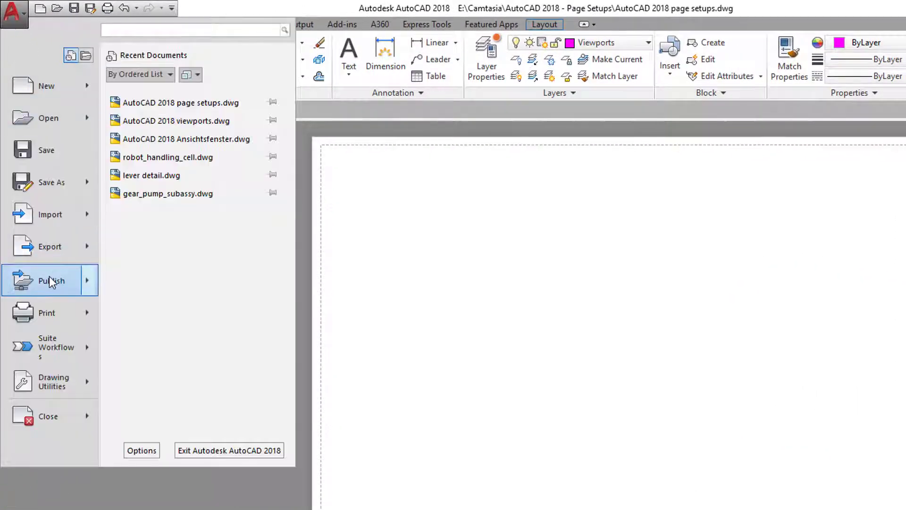
mouse_move(46, 320)
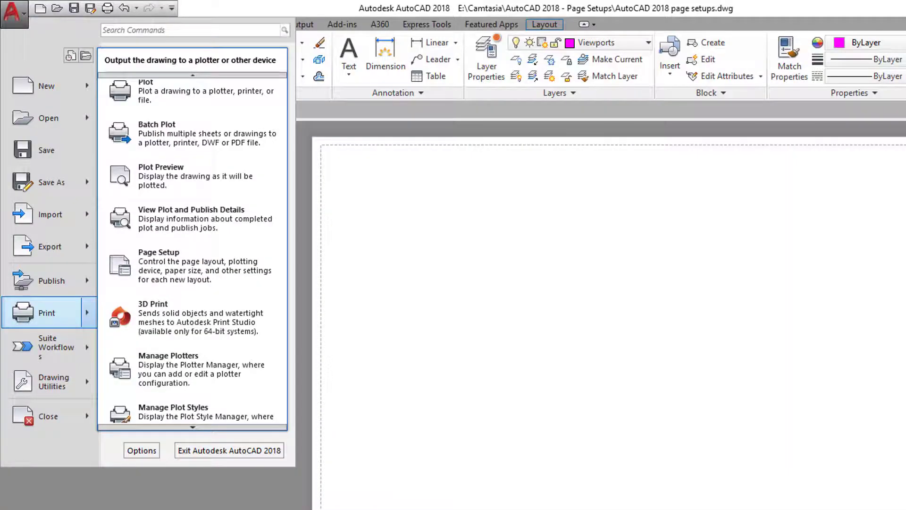
left_click(146, 270)
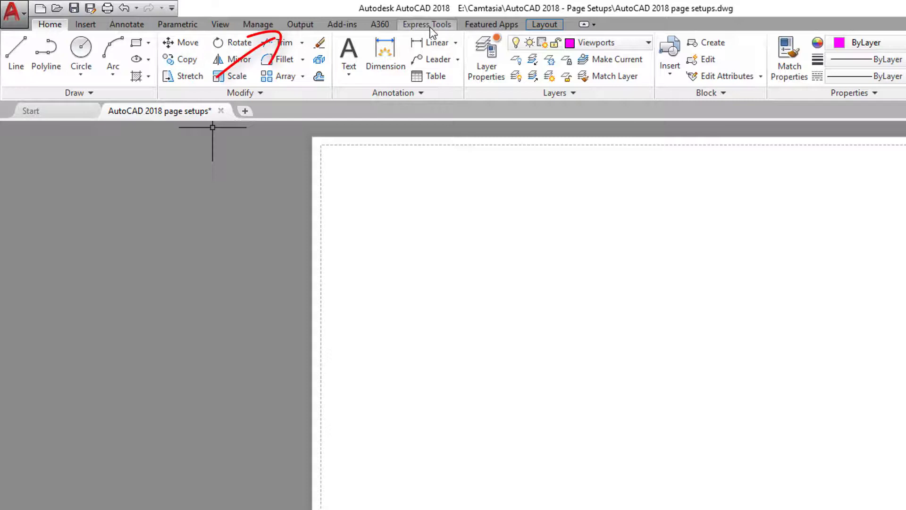
left_click(307, 26)
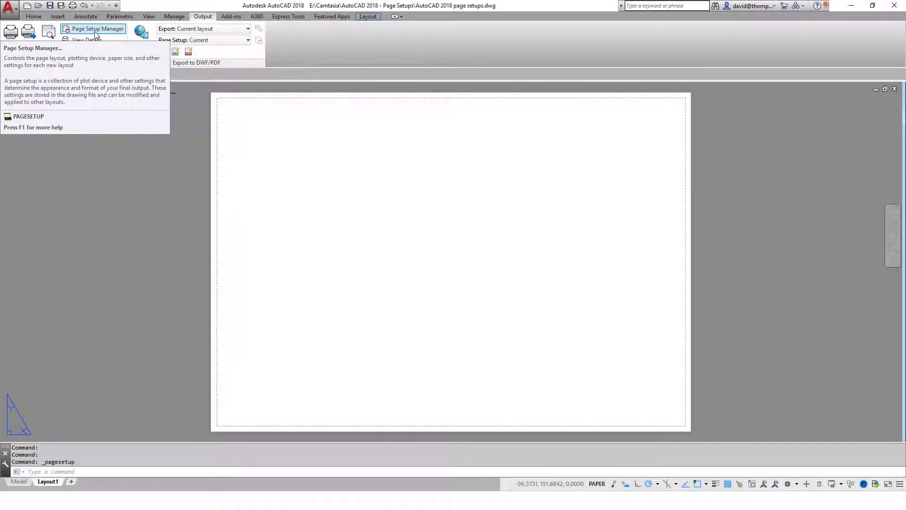
- Start a new page setup named 'AutoCAD PDF DIN A1' based on *Layout1*
left_click(95, 31)
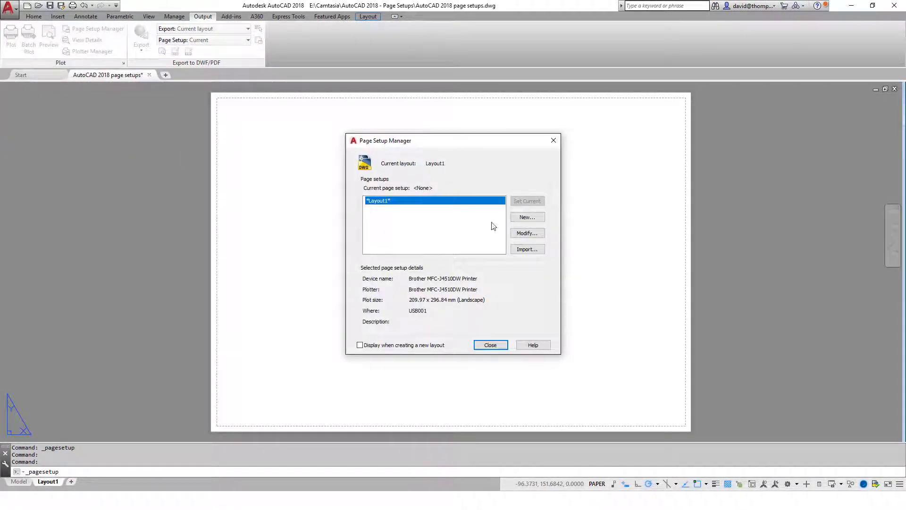
left_click(528, 217)
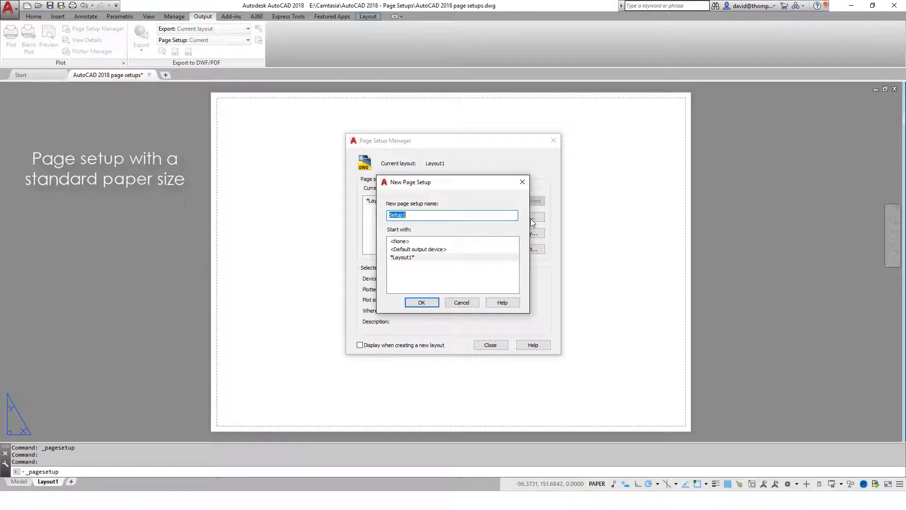
type("AutoCAD PDF DIN A1")
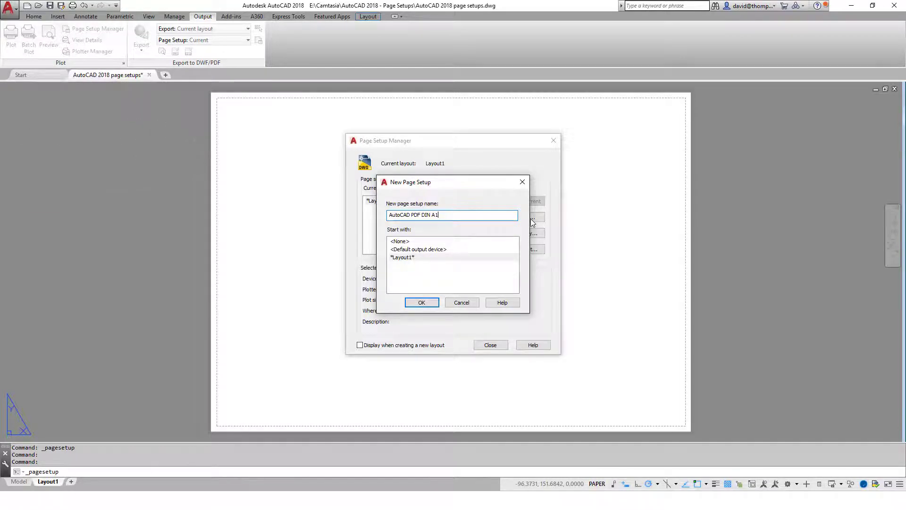
- Plot to AutoCAD PDF (High Quality Print).pc3 on ISO full bleed A1 (841 x 594 mm) paper
left_click(427, 300)
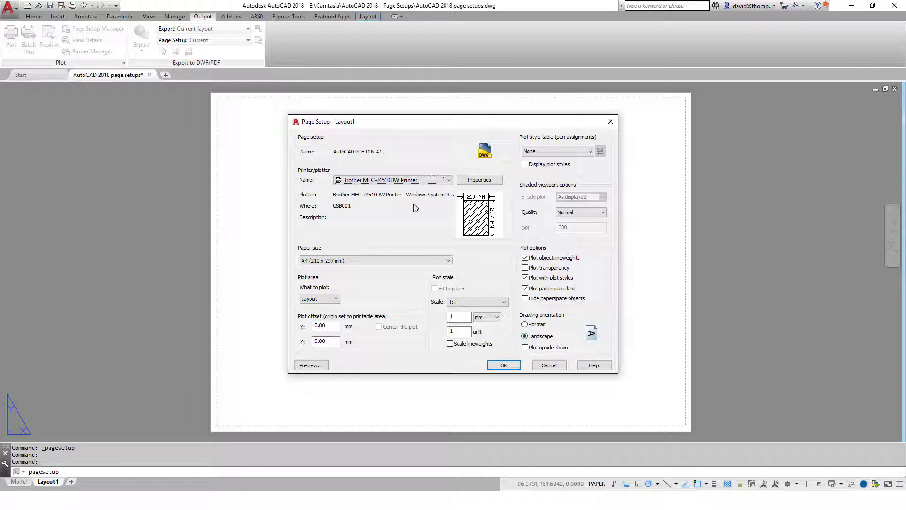
left_click(385, 180)
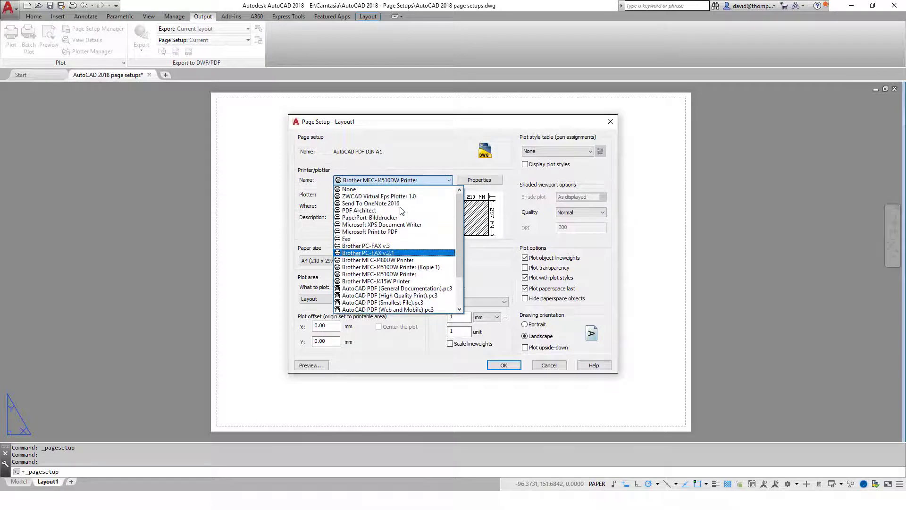
scroll(398, 276, "down", 1)
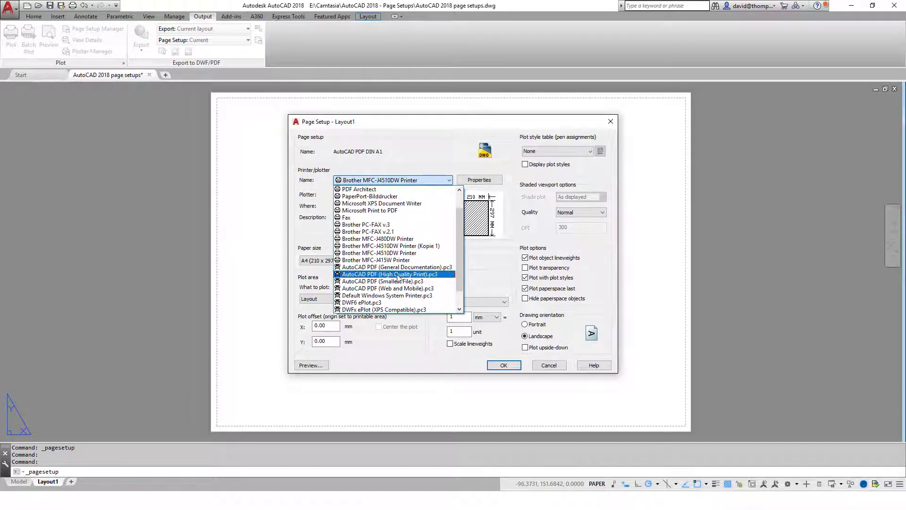
left_click(399, 275)
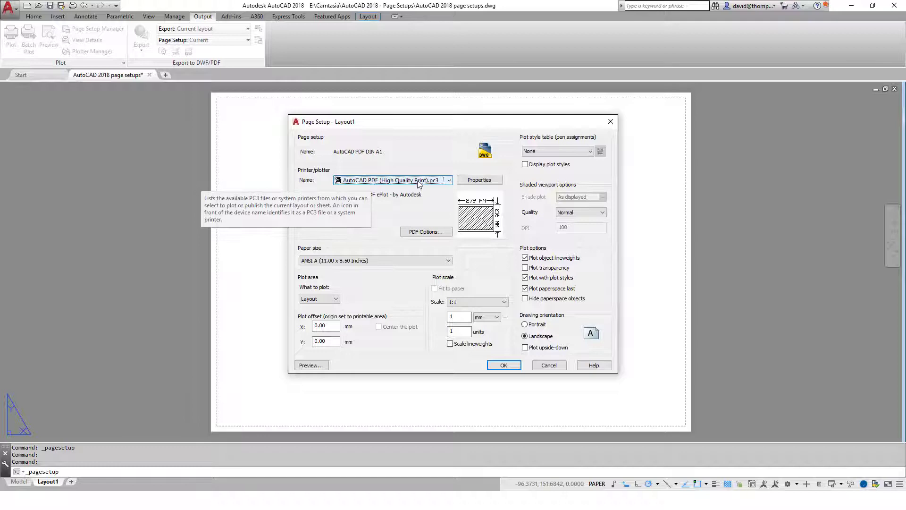
left_click(372, 261)
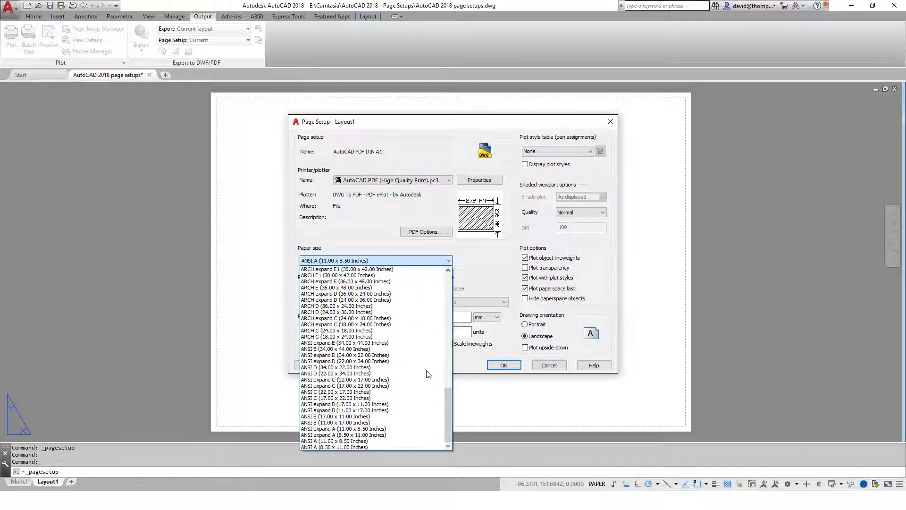
left_click_drag(452, 393, 456, 272)
scroll(350, 296, "up", 2)
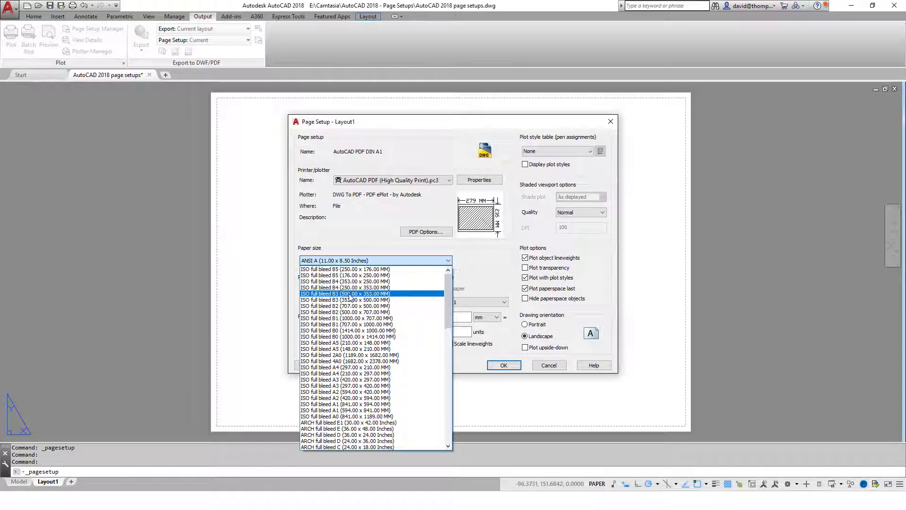
left_click(343, 404)
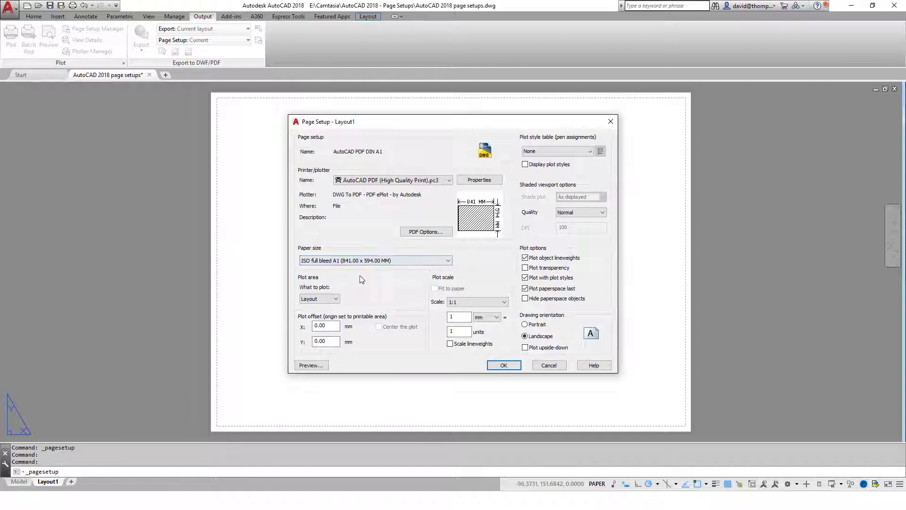
- Set the plot area to a Window from corner 0,0 to 841,594
left_click(335, 299)
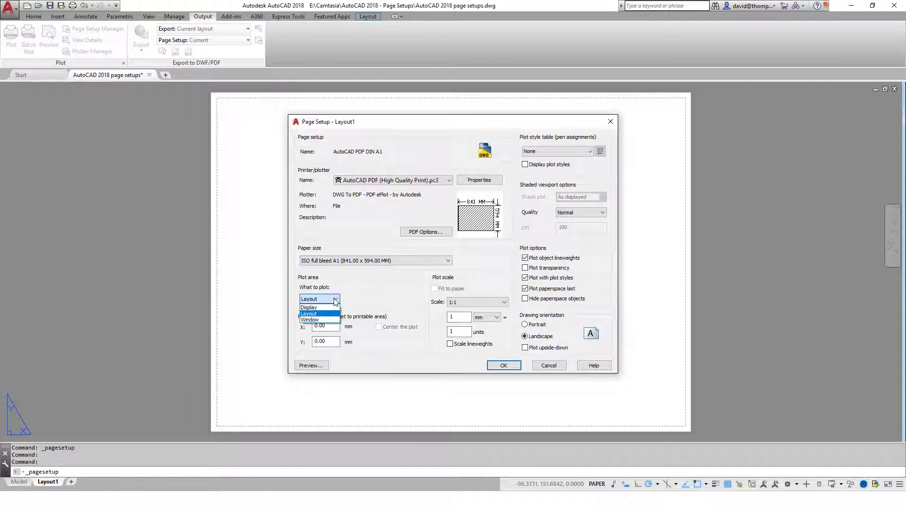
left_click(316, 319)
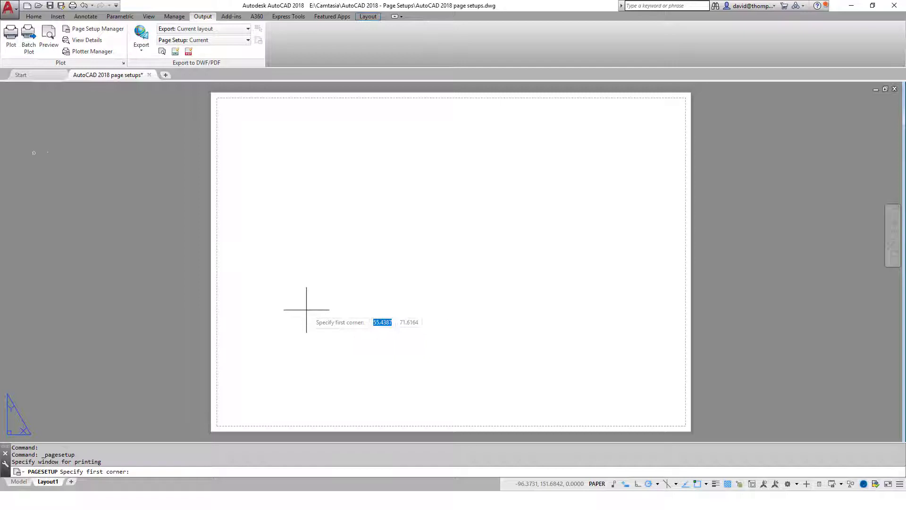
type("0,0")
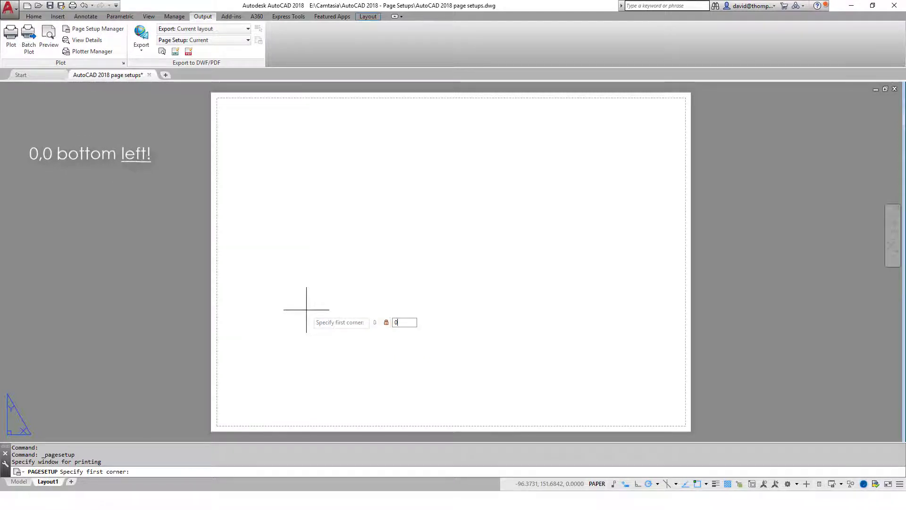
key("Return")
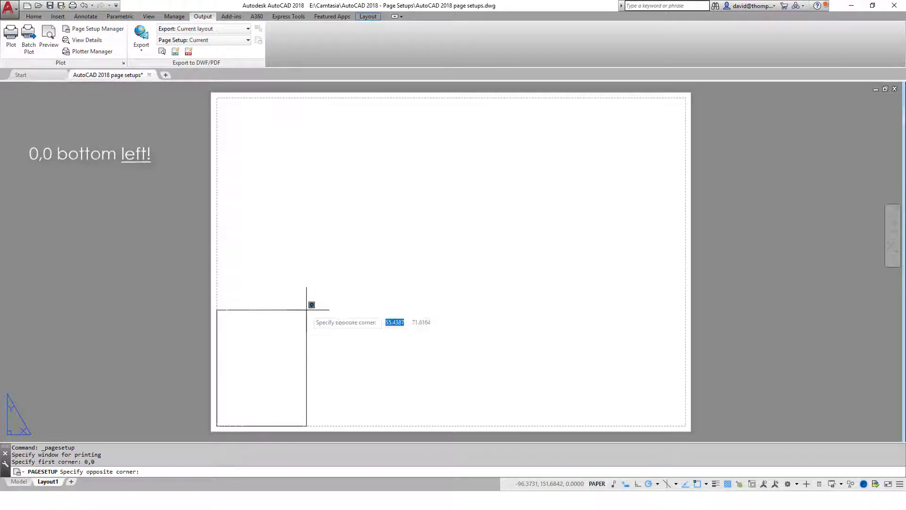
type("841,")
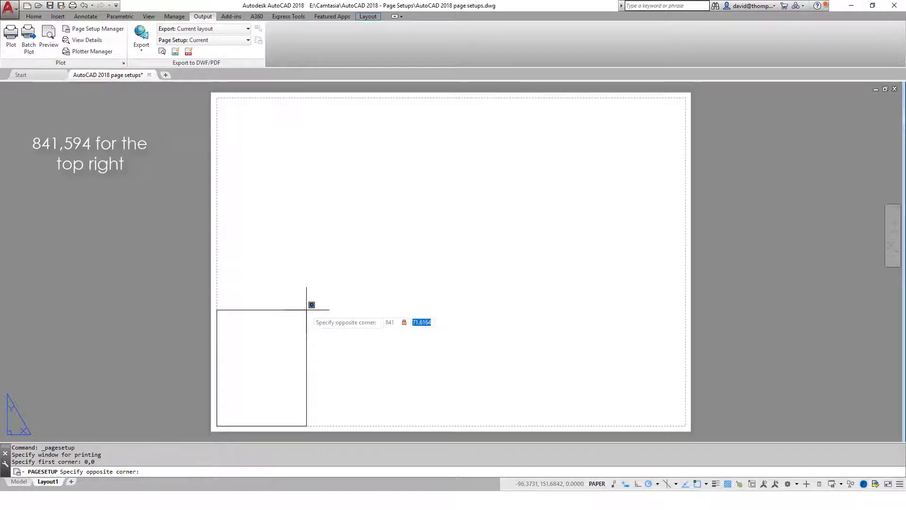
type("594")
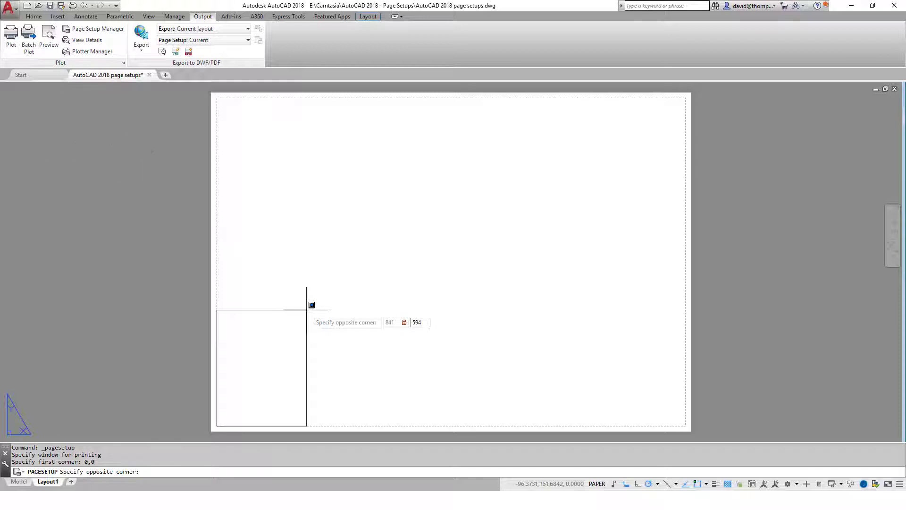
key("Return")
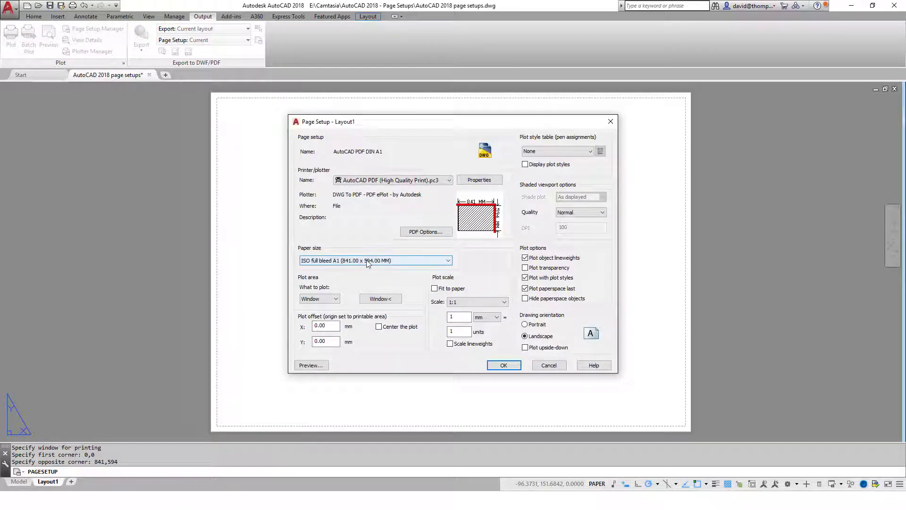
- Turn on Fit to paper, monochrome.ctb and Plot transparency, then save the setup
left_click(434, 288)
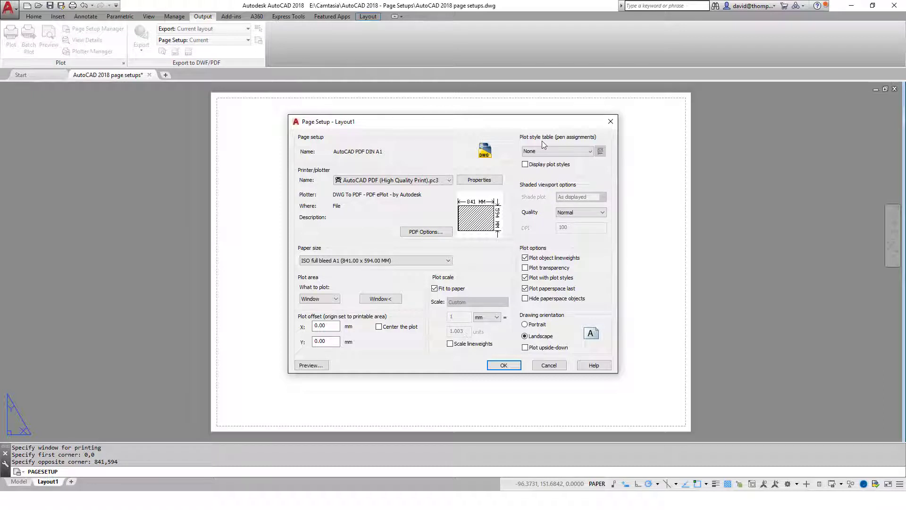
left_click(548, 151)
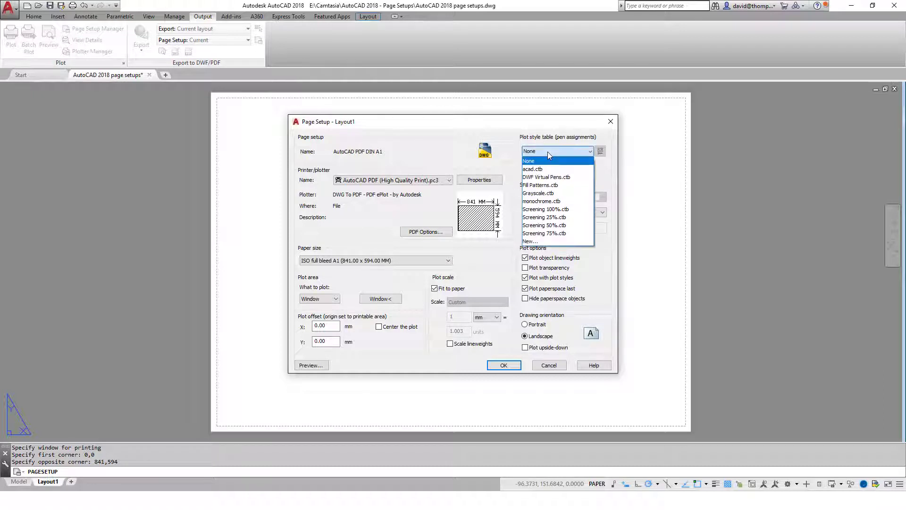
left_click(542, 201)
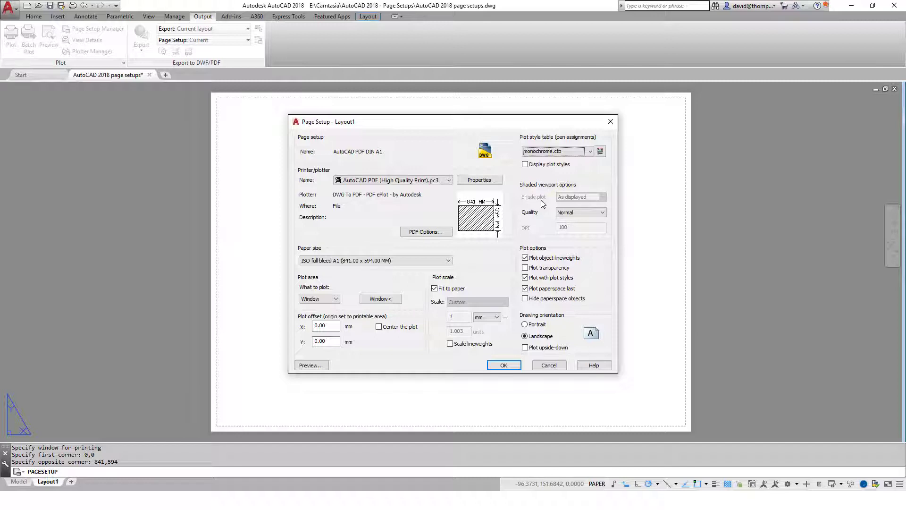
left_click(526, 268)
left_click(503, 366)
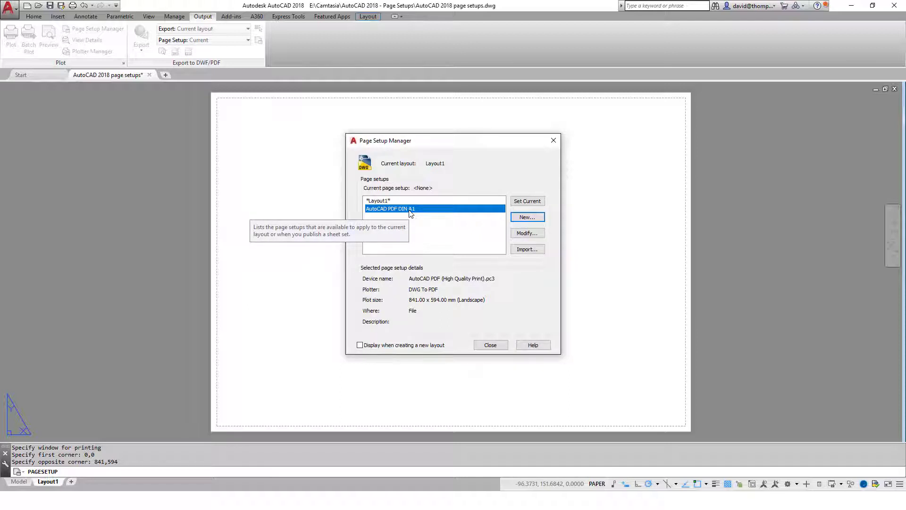
- Make AutoCAD PDF DIN A1 current for Layout1 and undo the last insertion
left_click(541, 202)
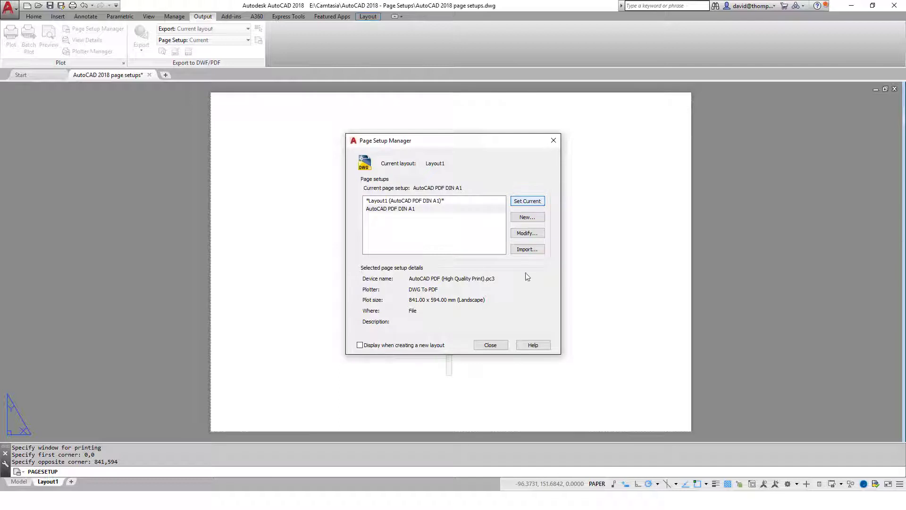
left_click(486, 344)
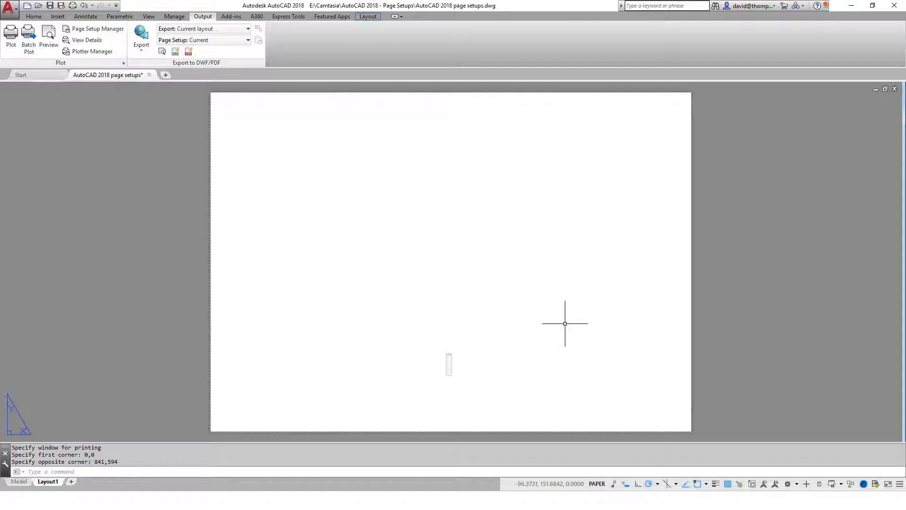
key("ctrl+z")
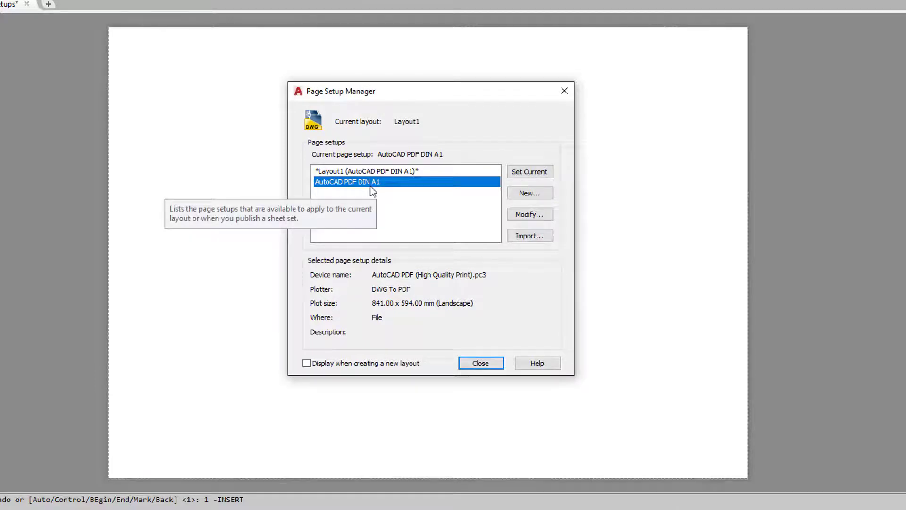
- Create a new page setup named 'AutoCAD PDF 1200x841'
left_click(532, 192)
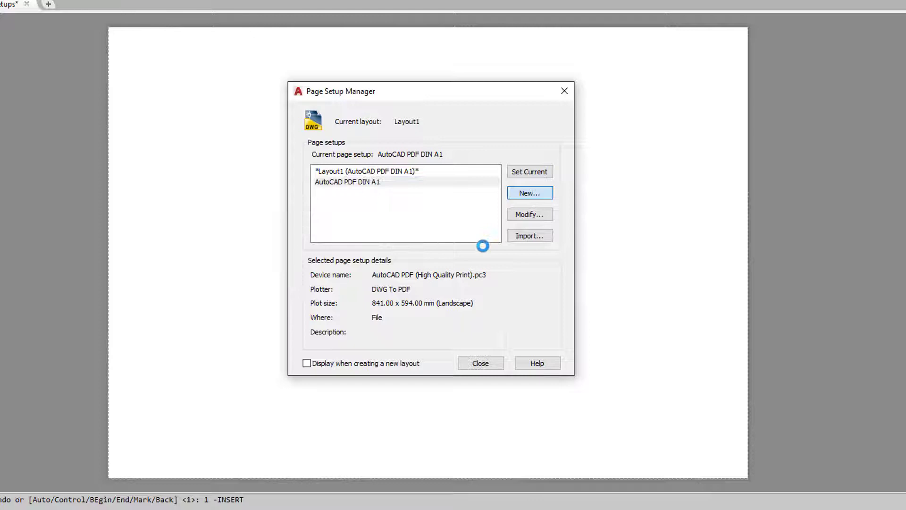
type("A")
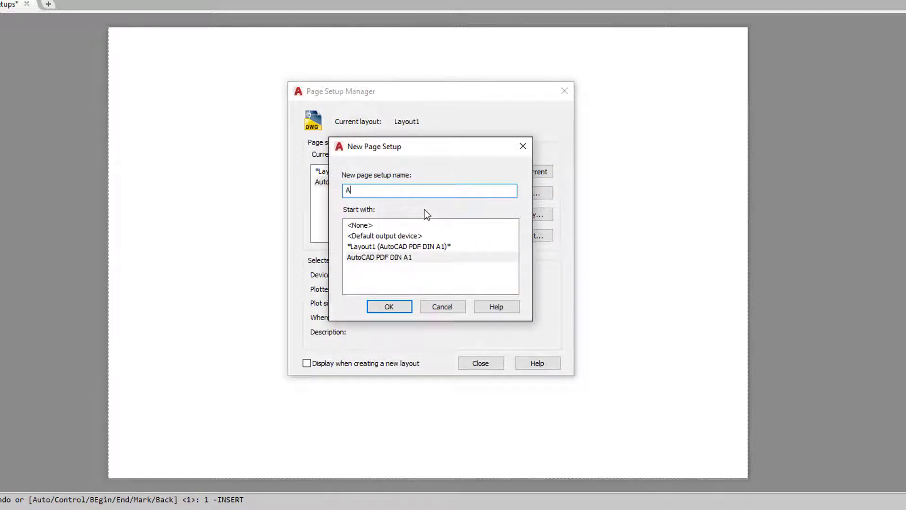
type("utoCAD PDF 12")
type("00x841")
left_click(401, 307)
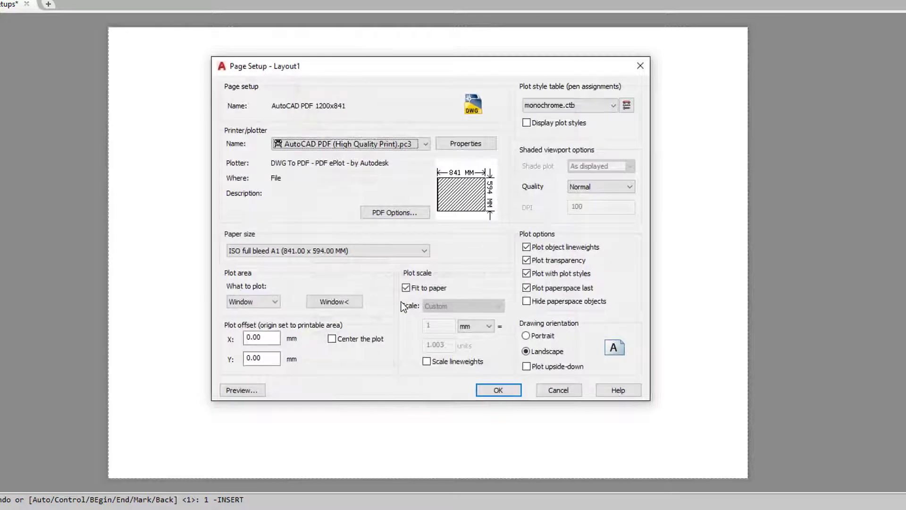
- Add a custom 1200 x 841 mm paper size to the PDF plotter configuration
left_click(461, 145)
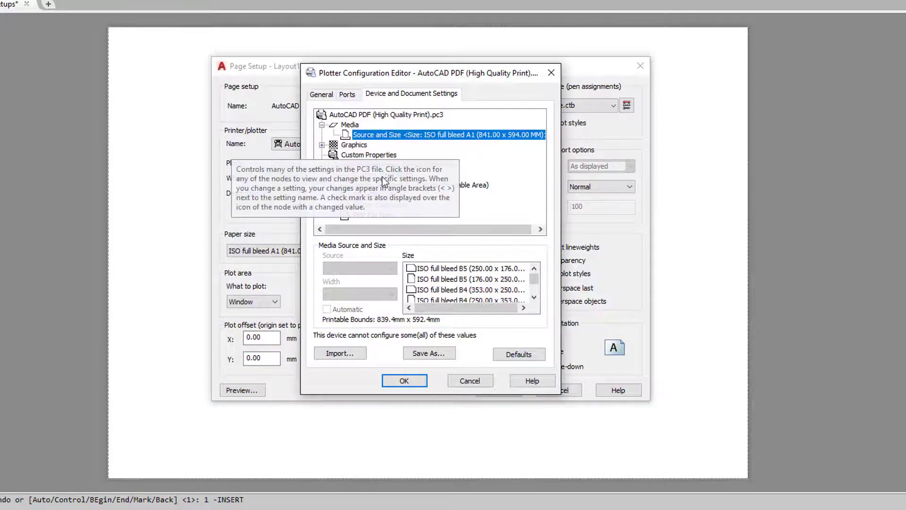
left_click(383, 175)
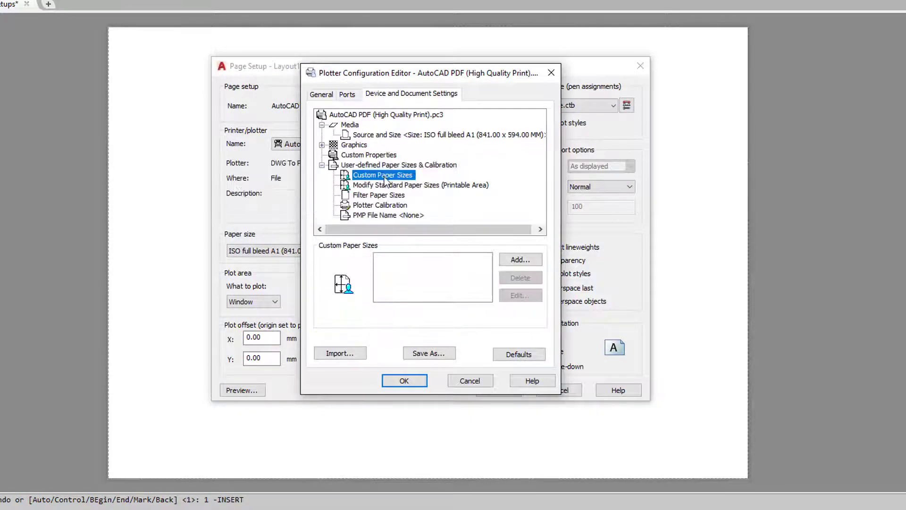
left_click(519, 260)
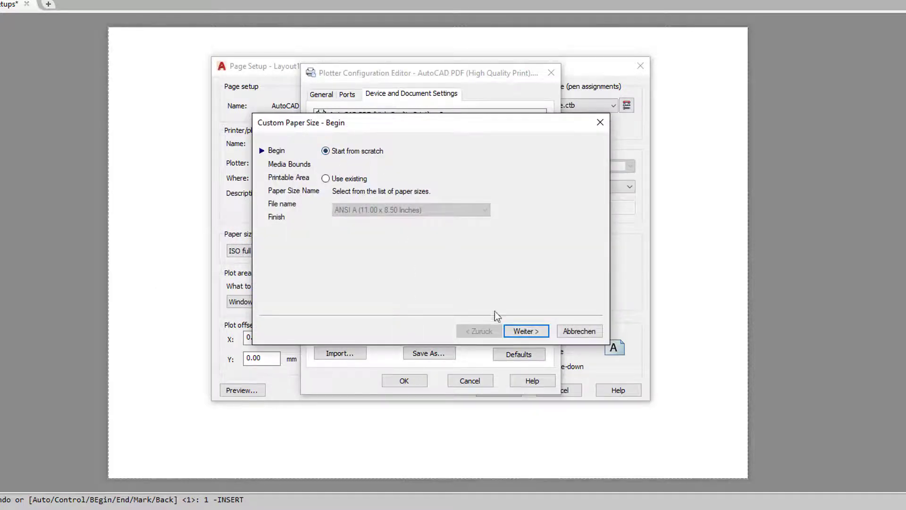
left_click(526, 331)
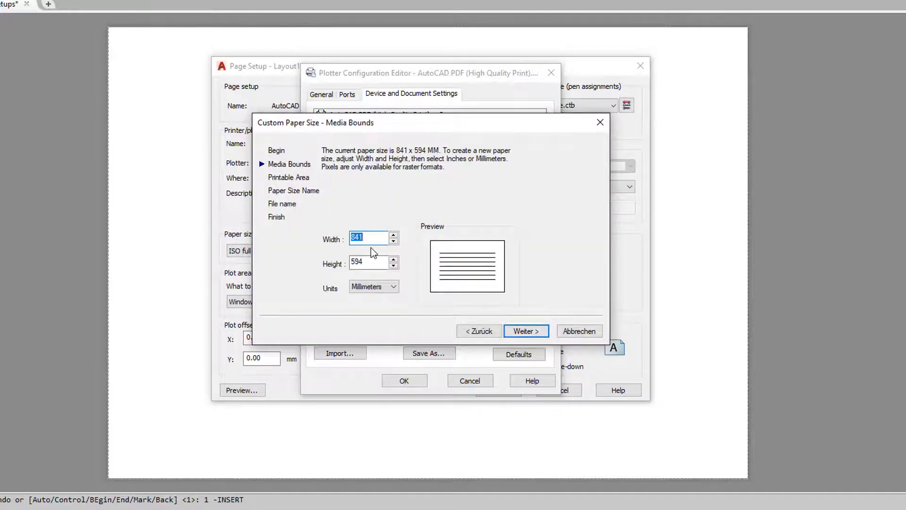
type("1200")
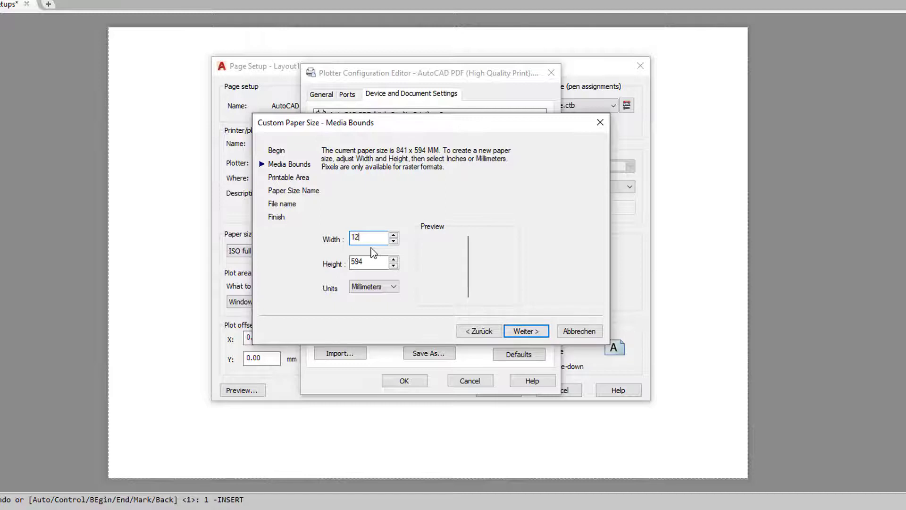
type("841")
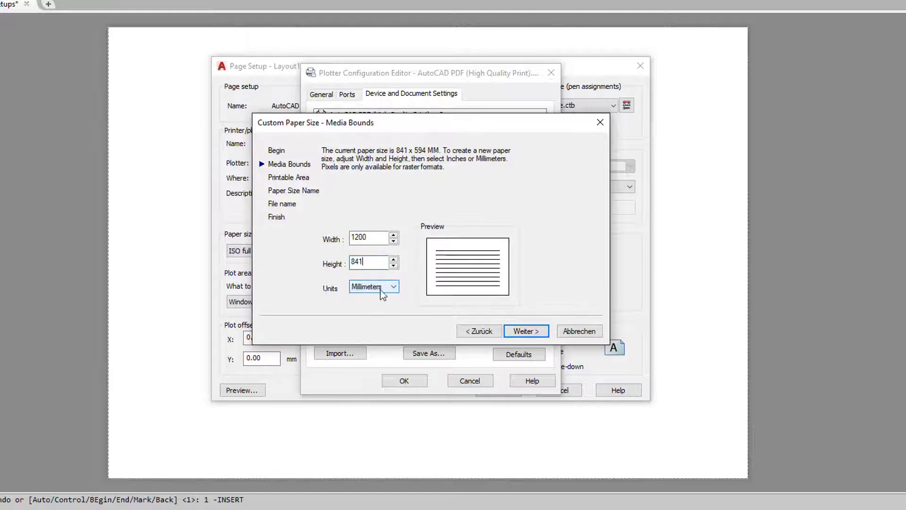
left_click(525, 330)
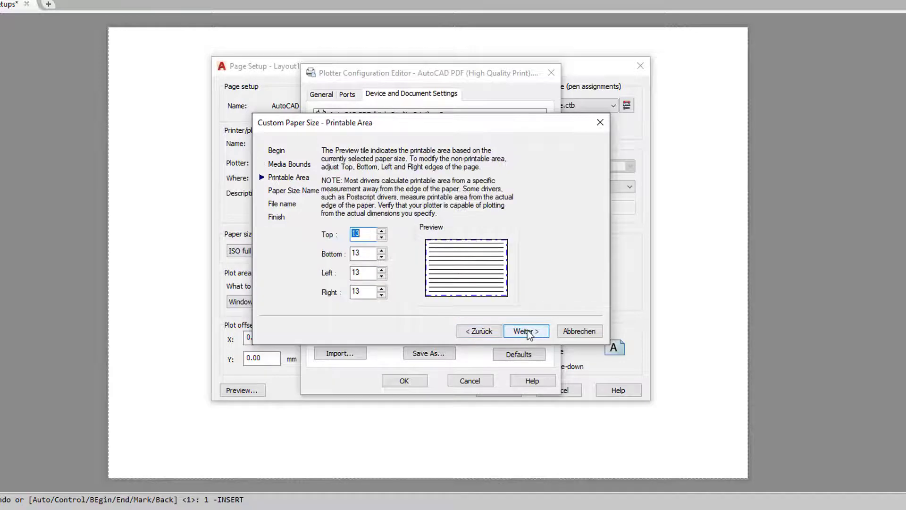
- Give the custom paper 5 mm margins, keep the name User 1, and save the PC3 file
type("5")
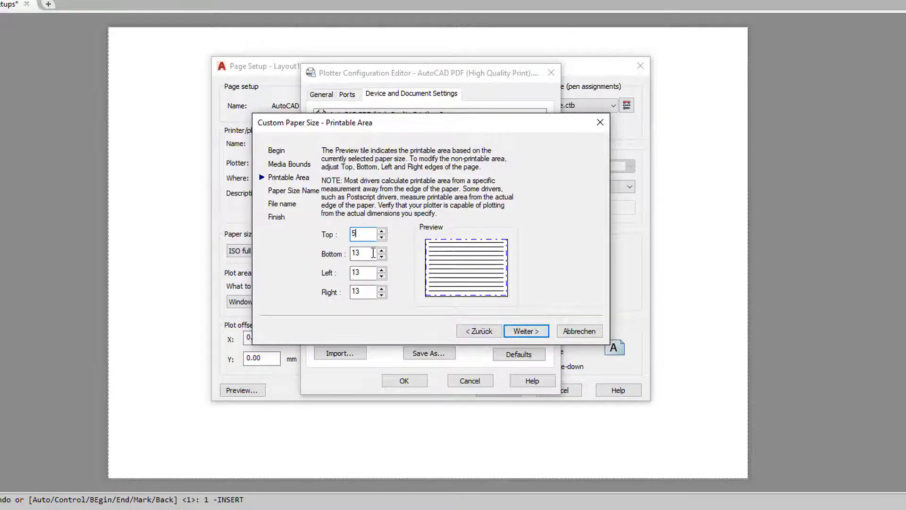
key("Tab")
type("5")
key("Tab")
type("5")
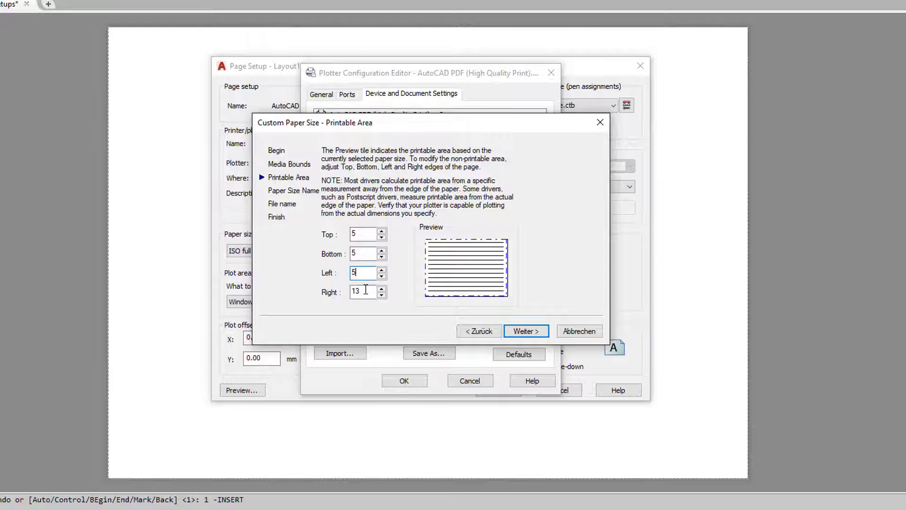
key("Tab")
type("5")
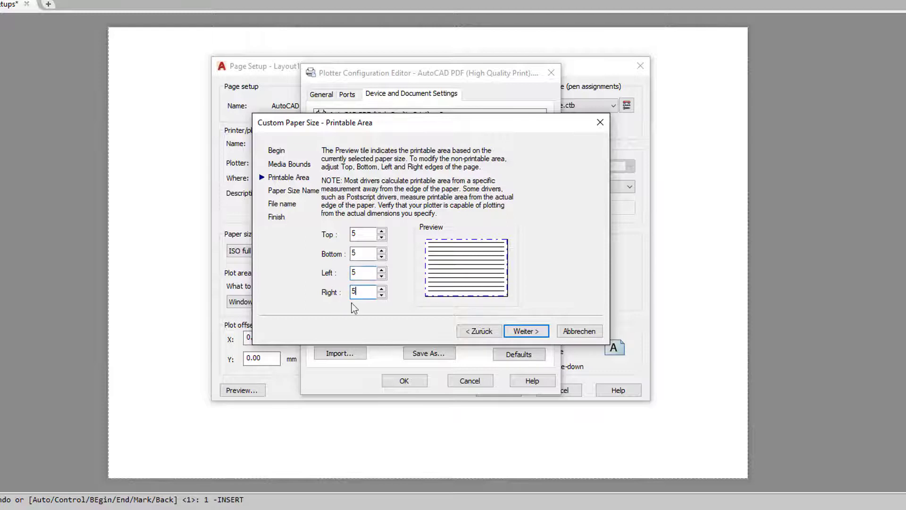
left_click(528, 331)
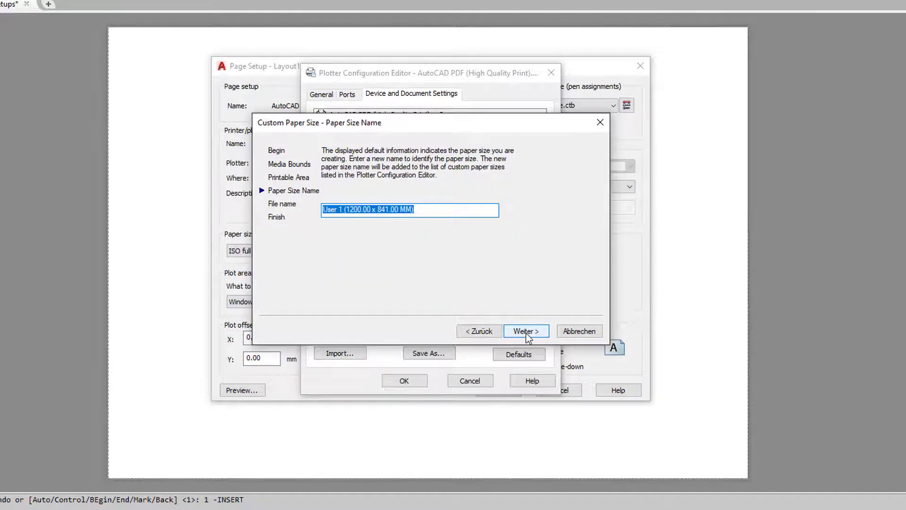
left_click(526, 332)
left_click(523, 332)
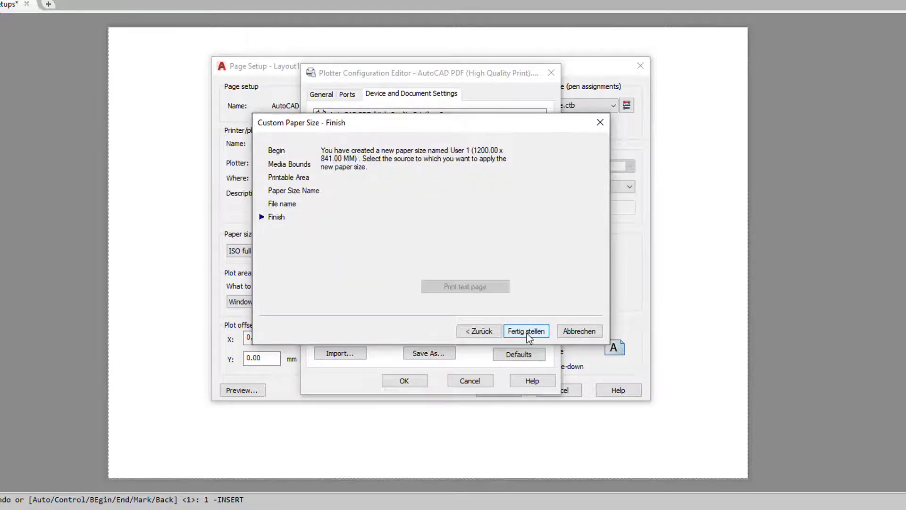
left_click(527, 333)
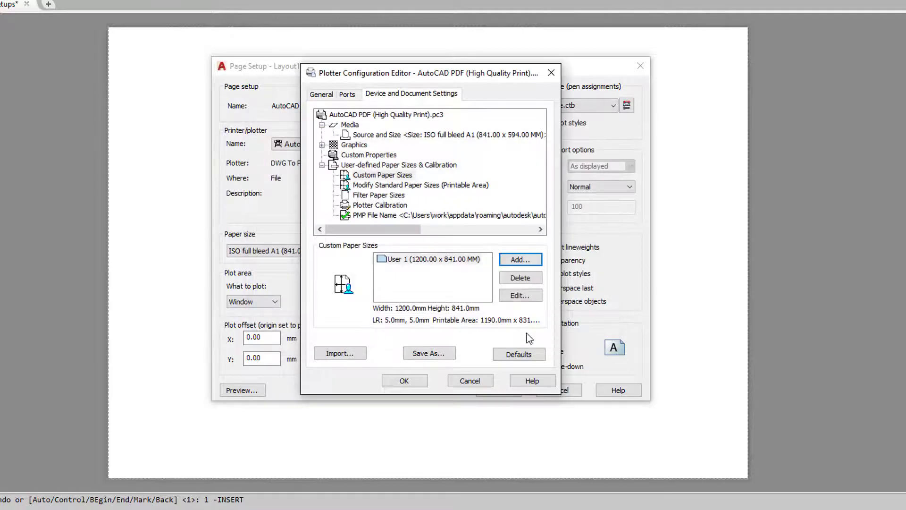
left_click(408, 381)
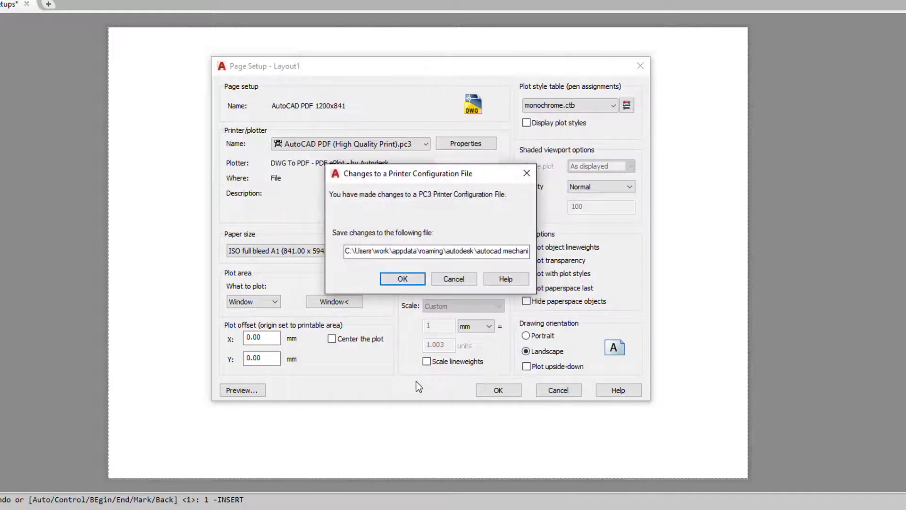
left_click(412, 285)
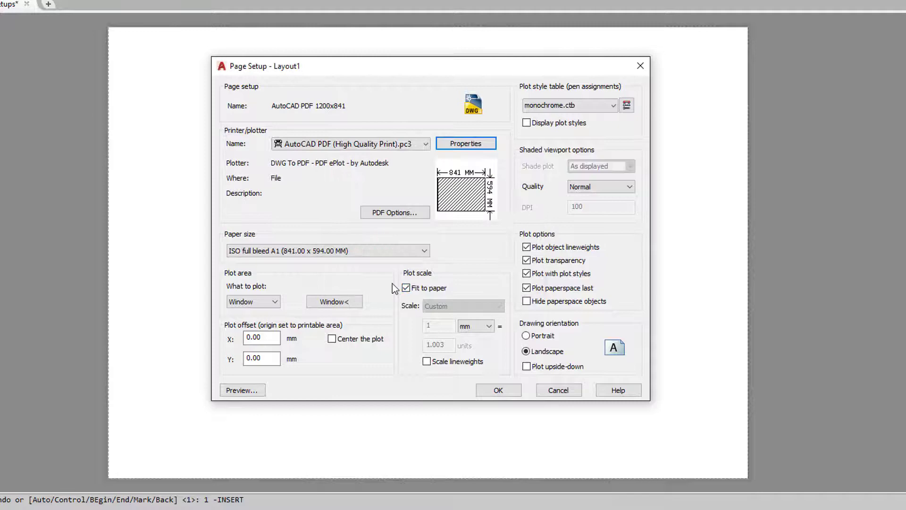
- Choose the User 1 (1200.00 x 841.00 MM) paper size
left_click(360, 253)
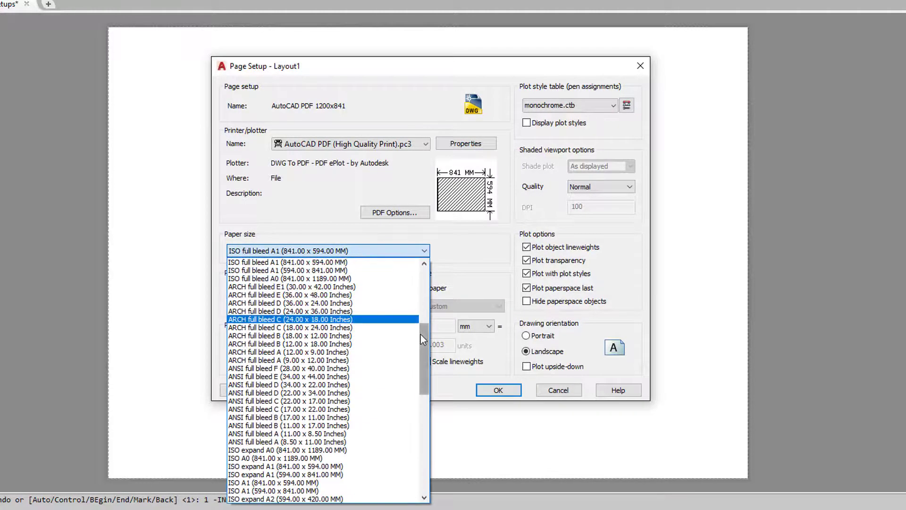
left_click_drag(421, 359, 430, 274)
left_click(274, 262)
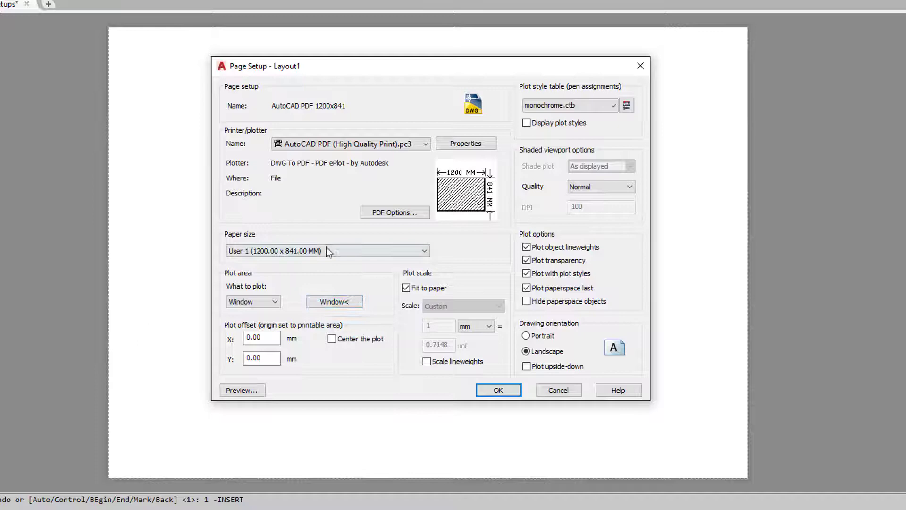
- Set the plot area to a Window from 0,0 to 1200,841
left_click(327, 302)
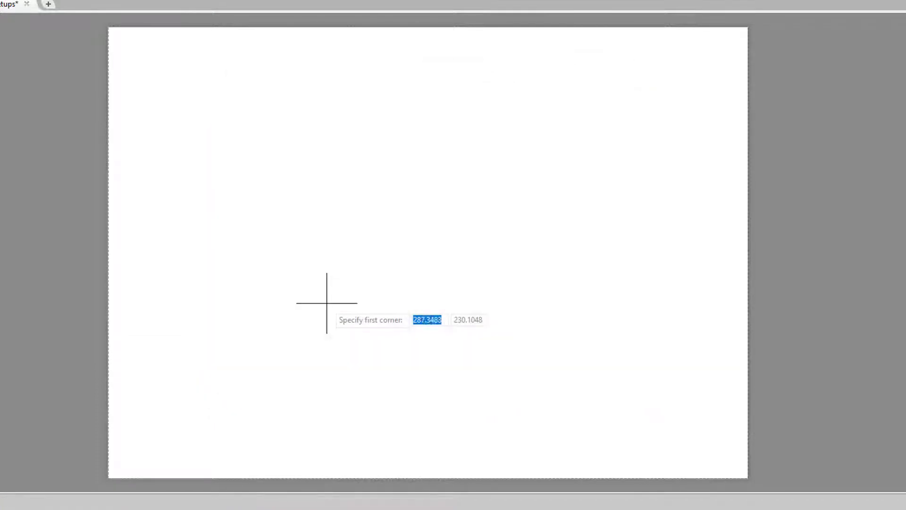
type("0,0")
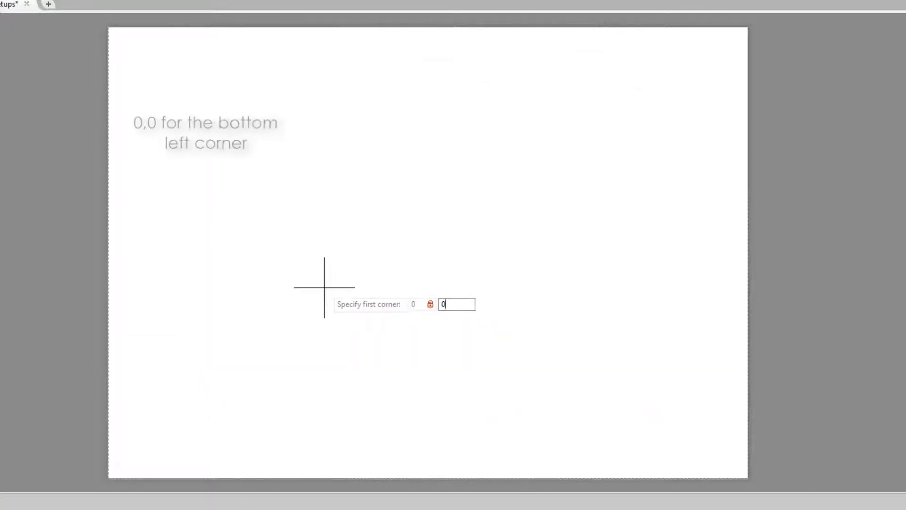
key("Return")
type("120")
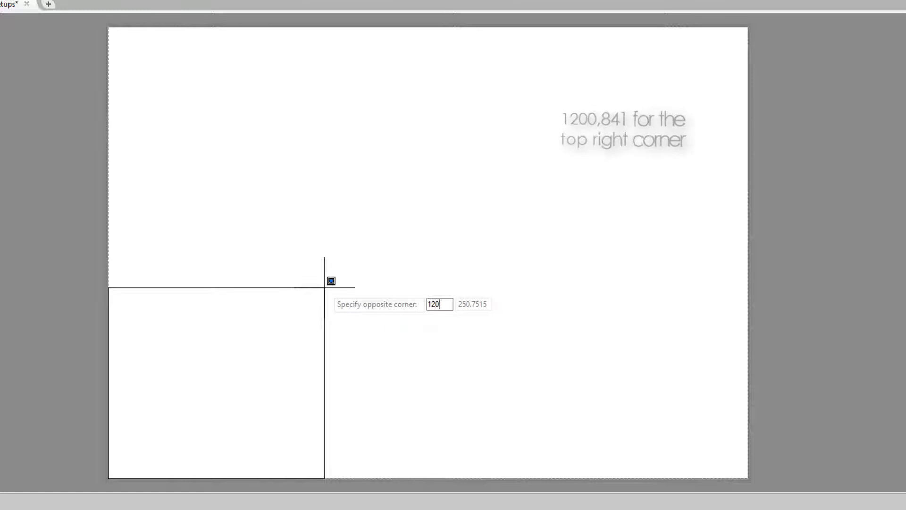
type("0,841")
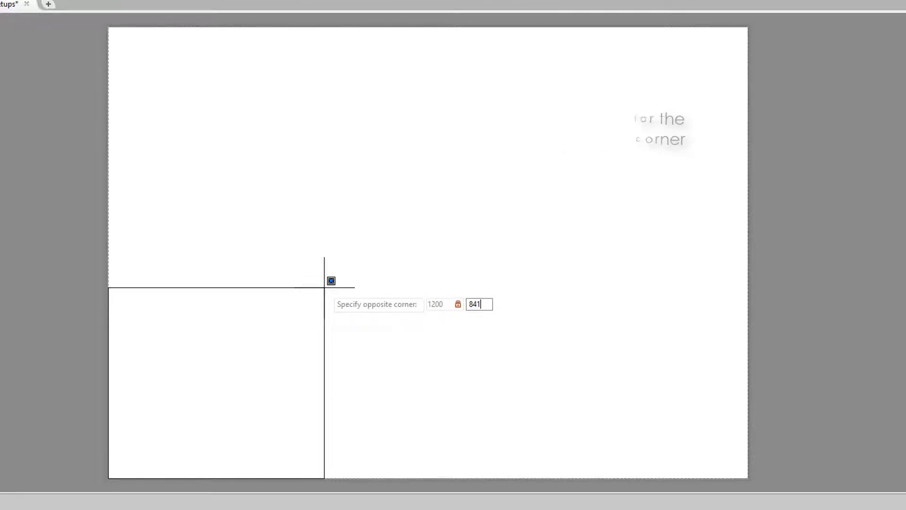
key("Return")
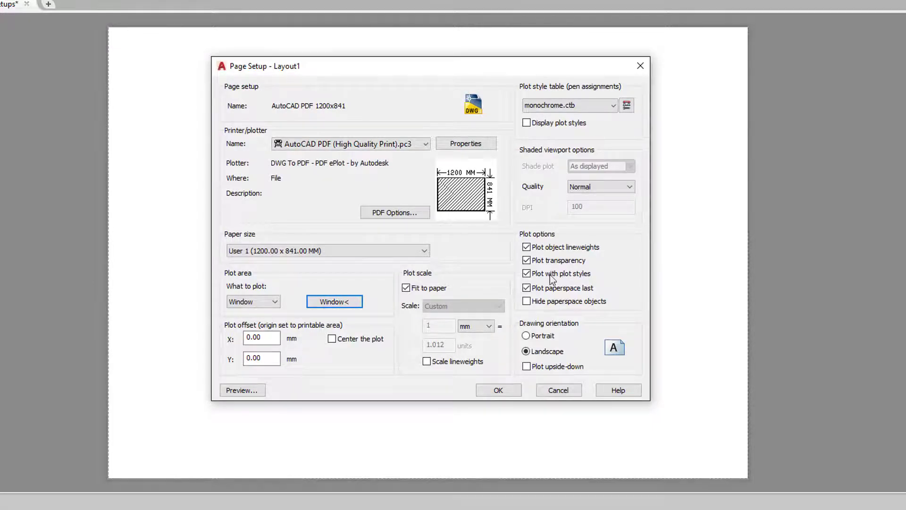
- Save AutoCAD PDF 1200x841, make it current for Layout1, and zoom to the whole sheet
left_click(499, 389)
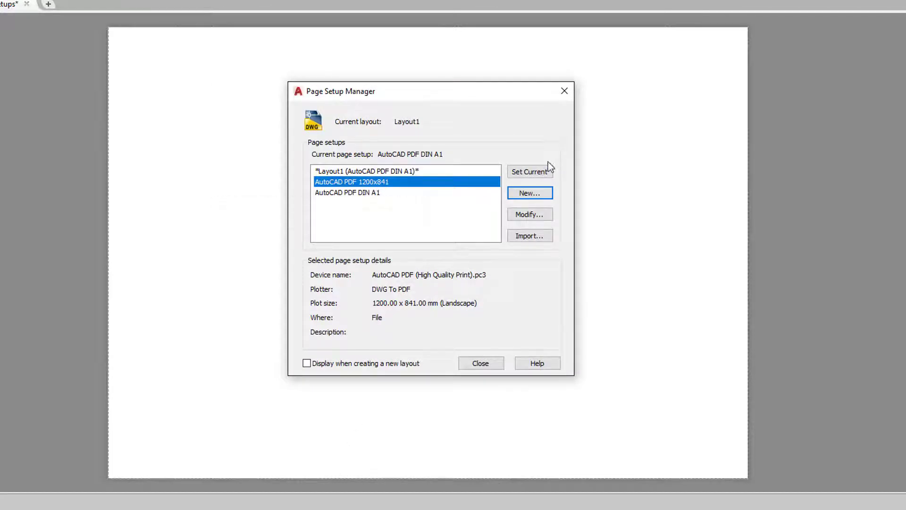
left_click(540, 171)
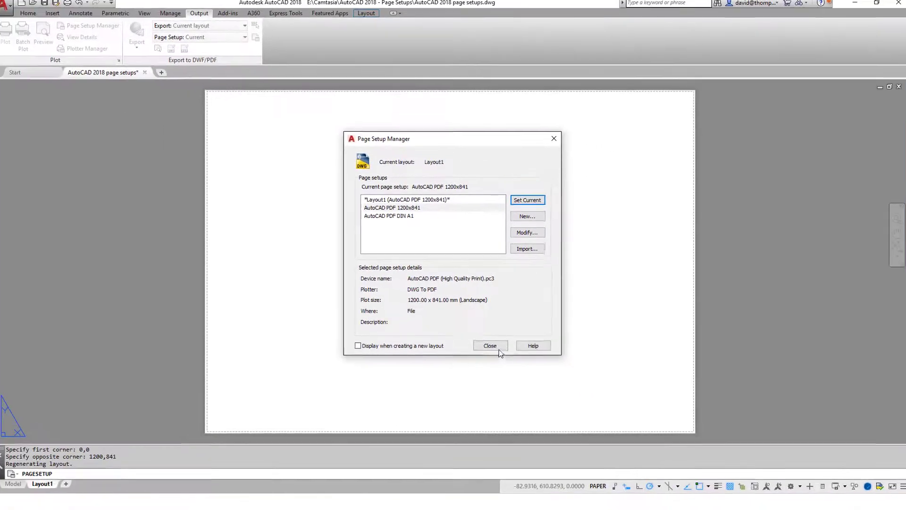
left_click(483, 358)
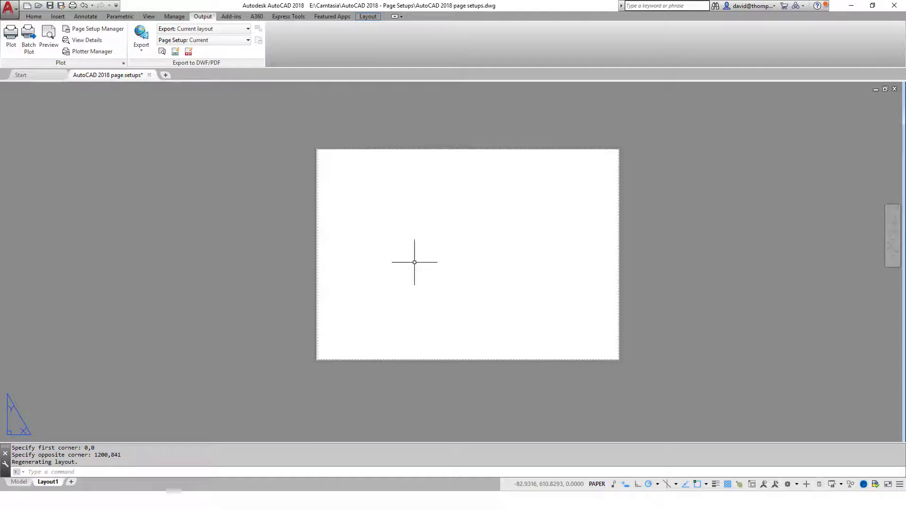
left_click(33, 17)
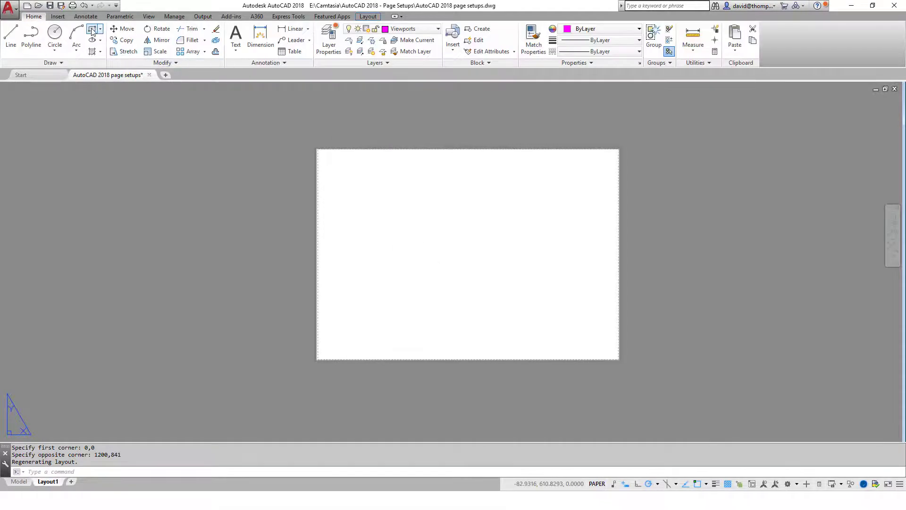
middle_click(557, 210)
middle_click(557, 210)
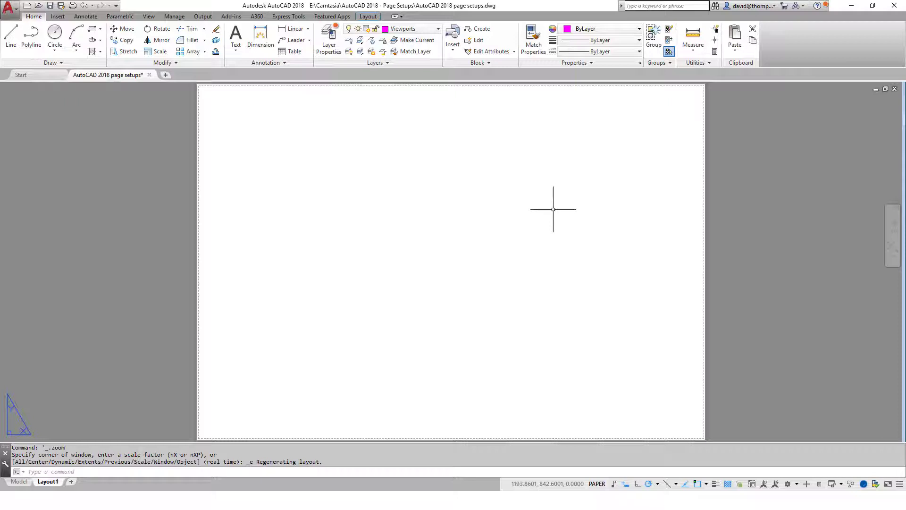
- Start a new page setup named 'Brother DIN A1 on A3', based on AutoCAD PDF DIN A1
right_click(49, 481)
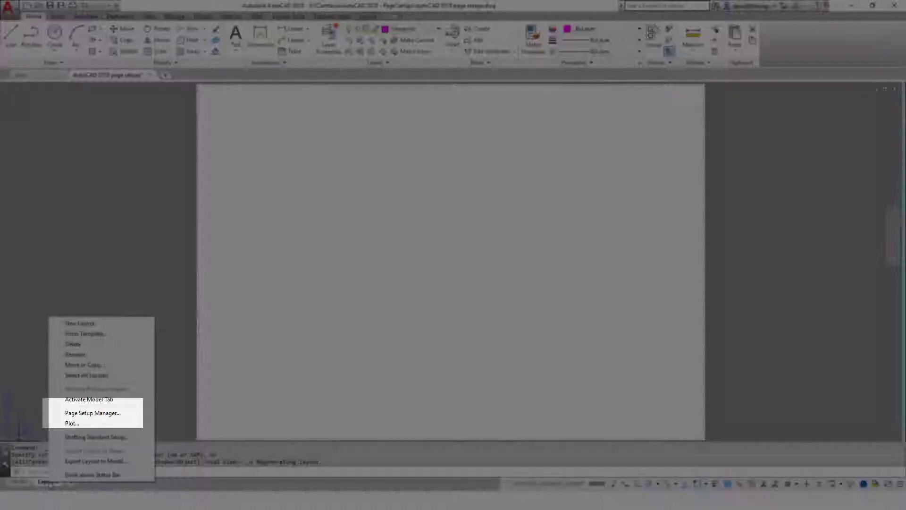
left_click(93, 413)
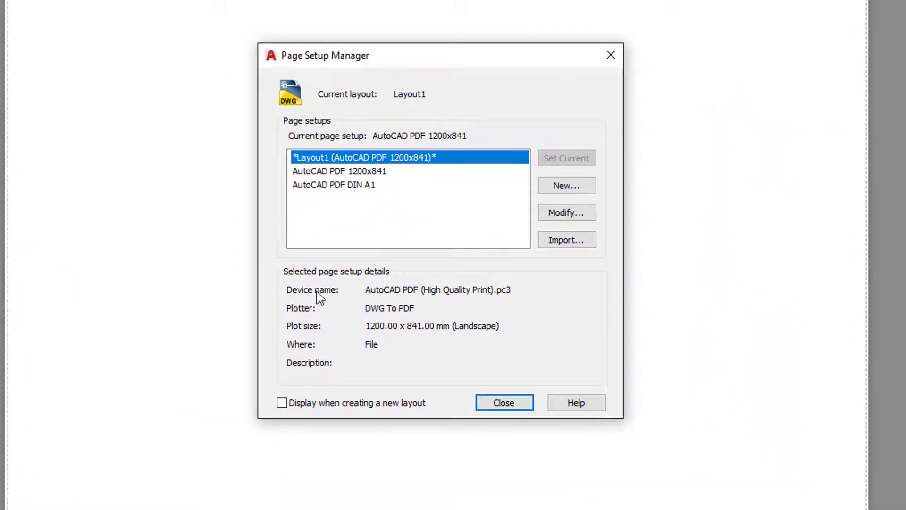
left_click(370, 185)
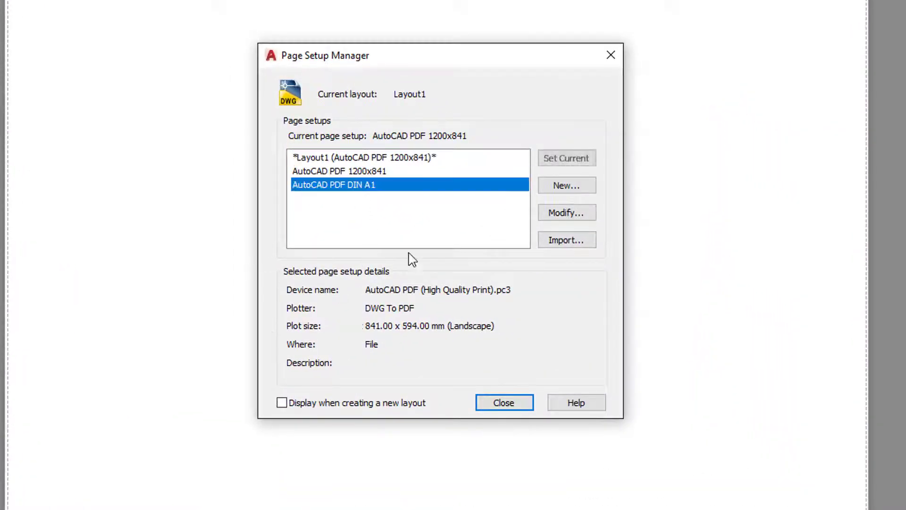
left_click(566, 186)
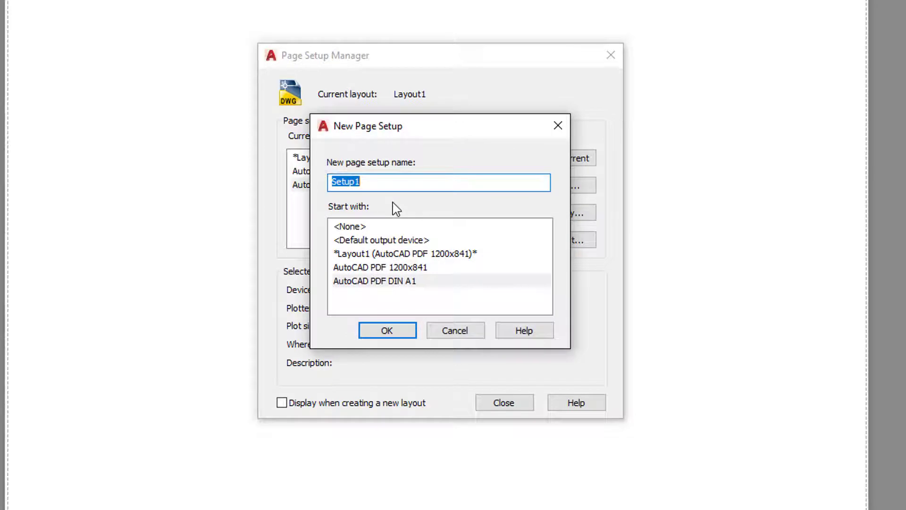
type("Brother DIN ")
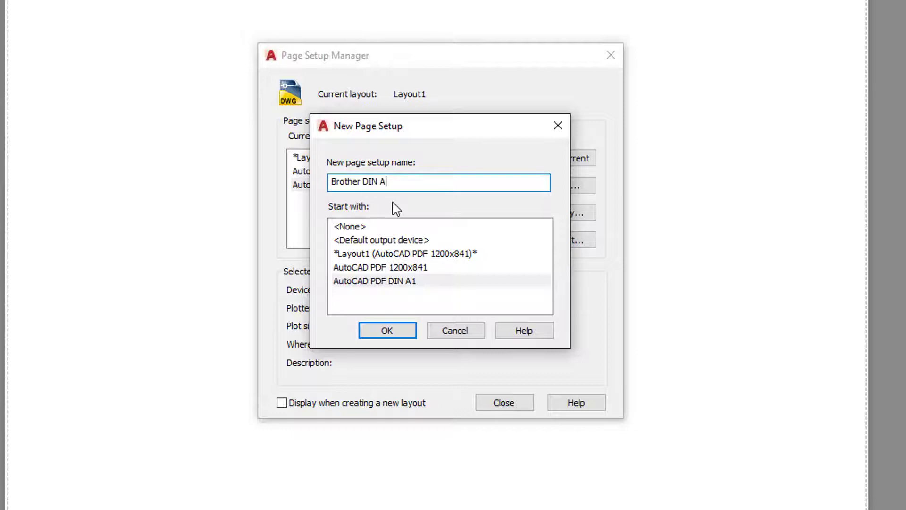
type("A1 on A3")
- Set the new setup to the Brother MFC-J4510DW printer with A3 (297 x 420 mm) paper
left_click(385, 331)
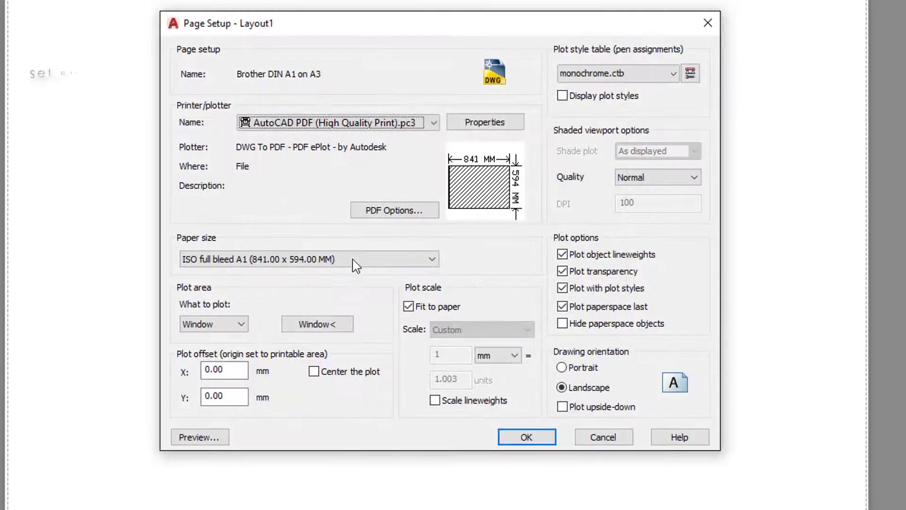
left_click(341, 123)
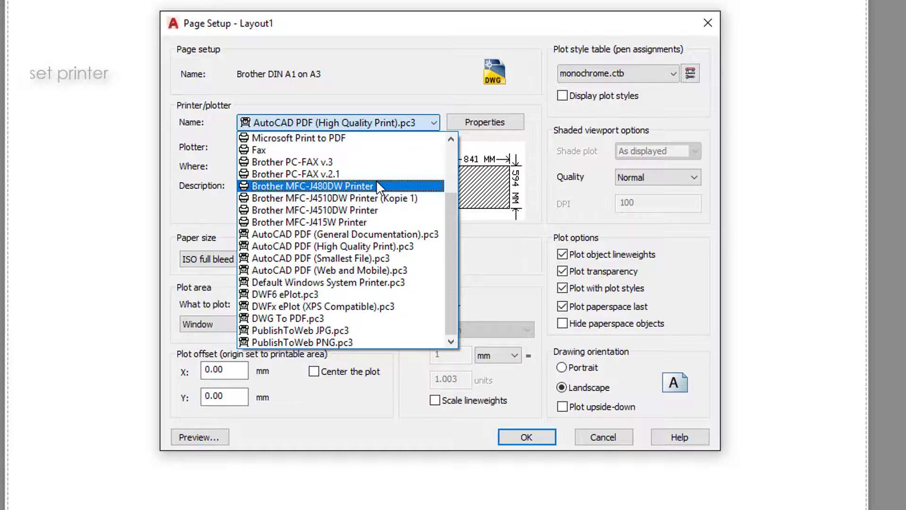
left_click(359, 210)
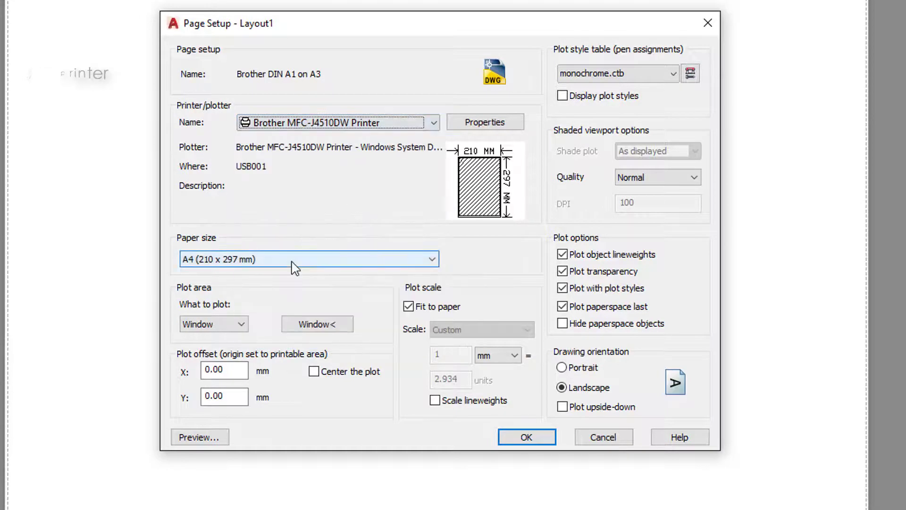
left_click(357, 260)
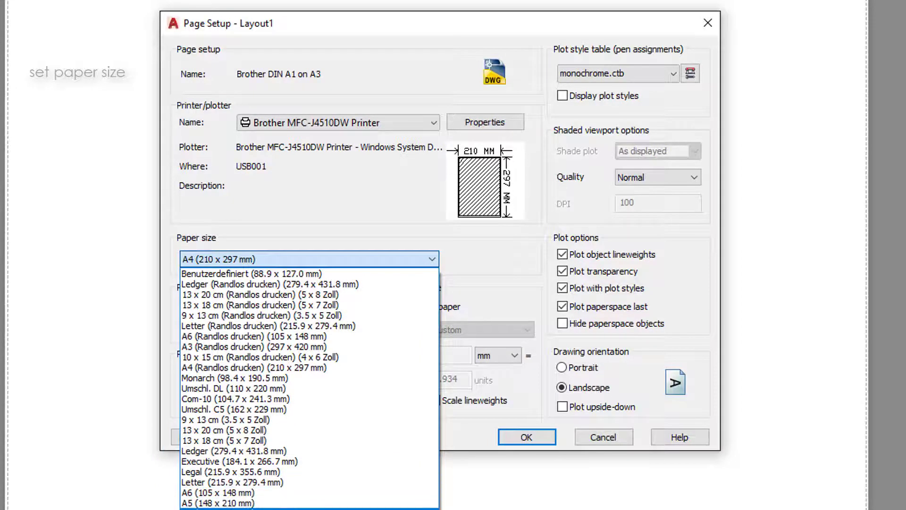
left_click(264, 499)
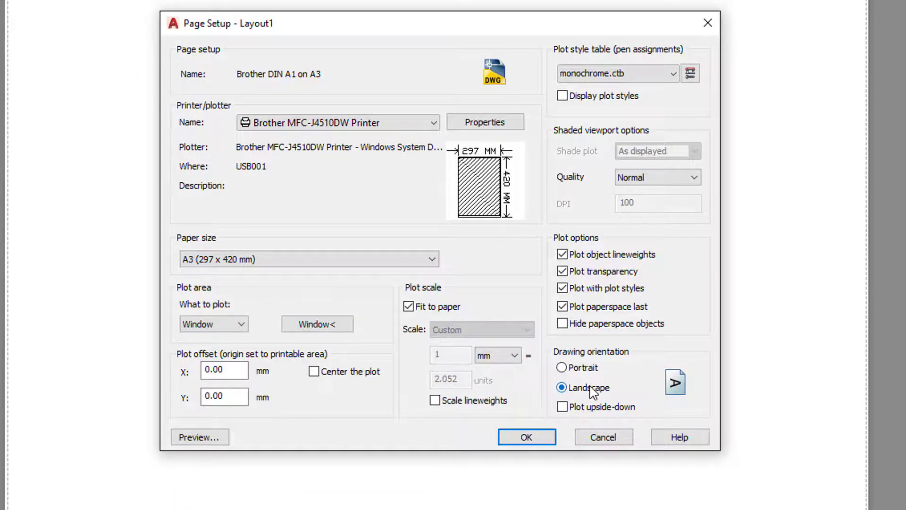
- Define the plot area as a window from 0,0 to 841,594
left_click(317, 324)
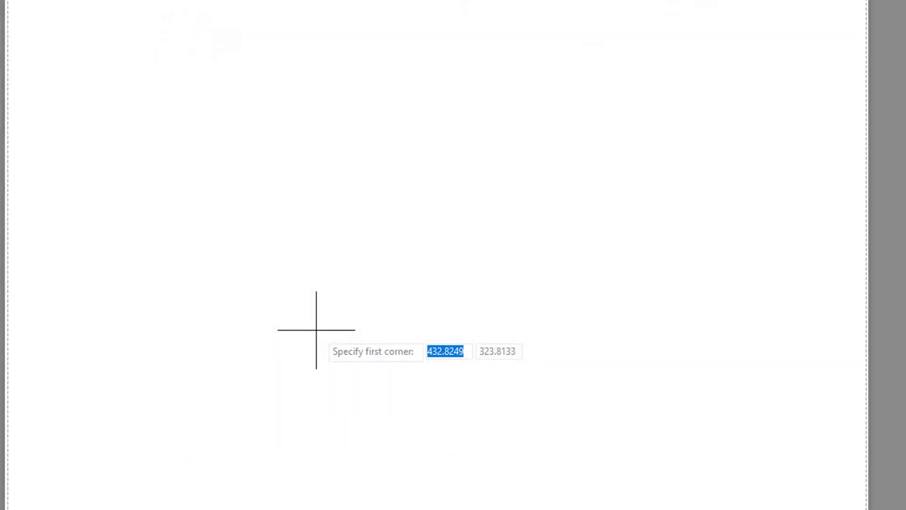
type("0,0")
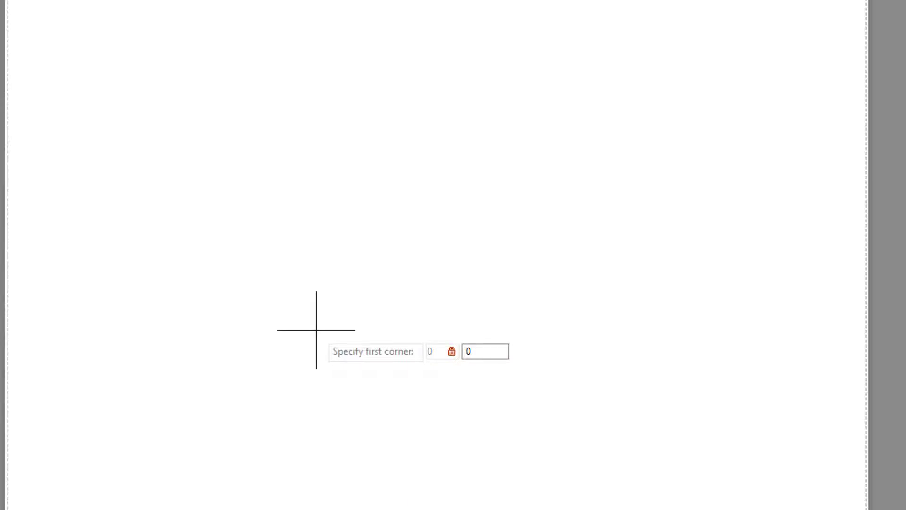
key("Return")
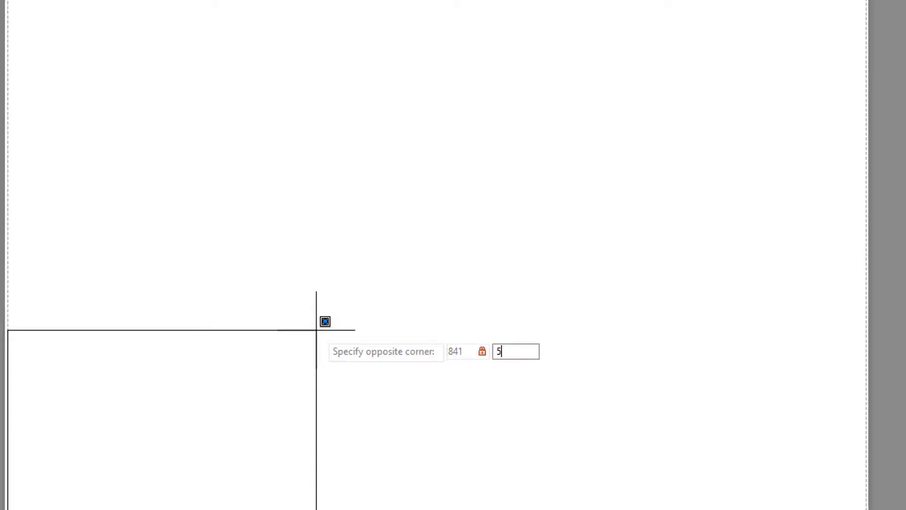
key("Return")
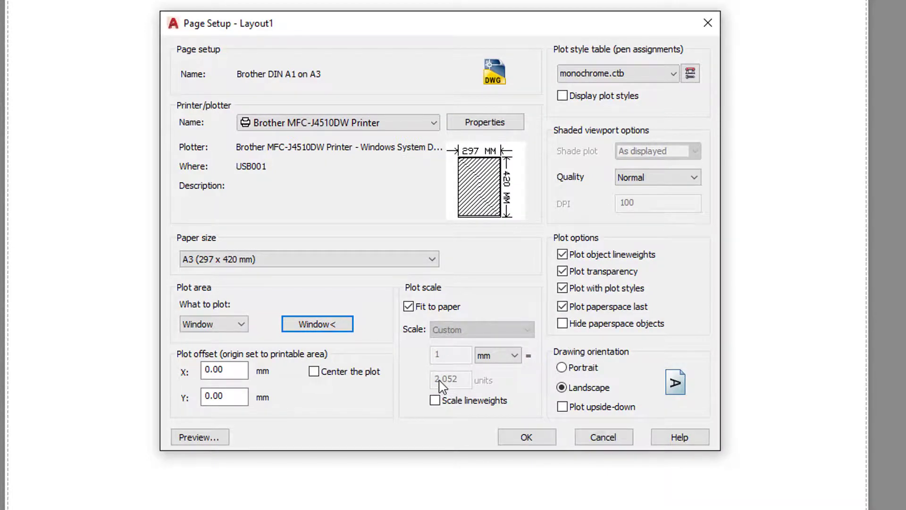
- Save the Brother DIN A1 on A3 settings and close the Page Setup Manager
left_click(527, 437)
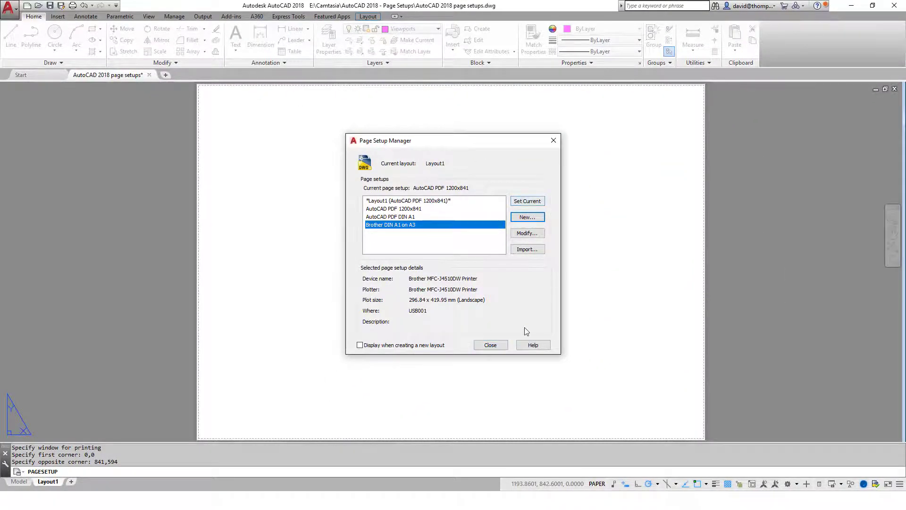
left_click(486, 345)
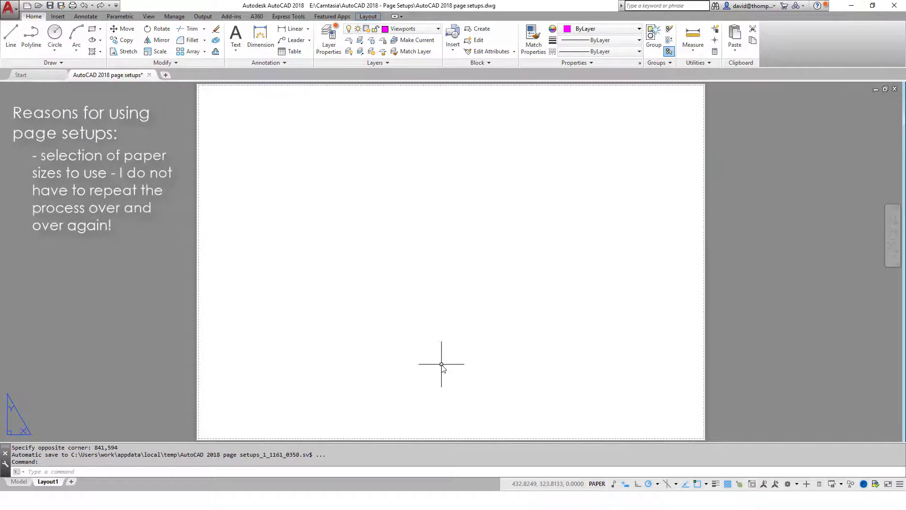
left_click(72, 6)
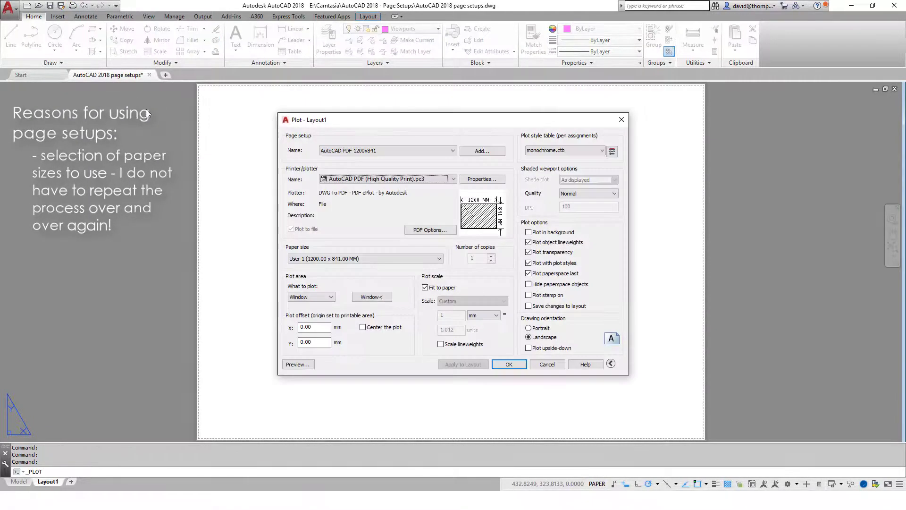
left_click(401, 151)
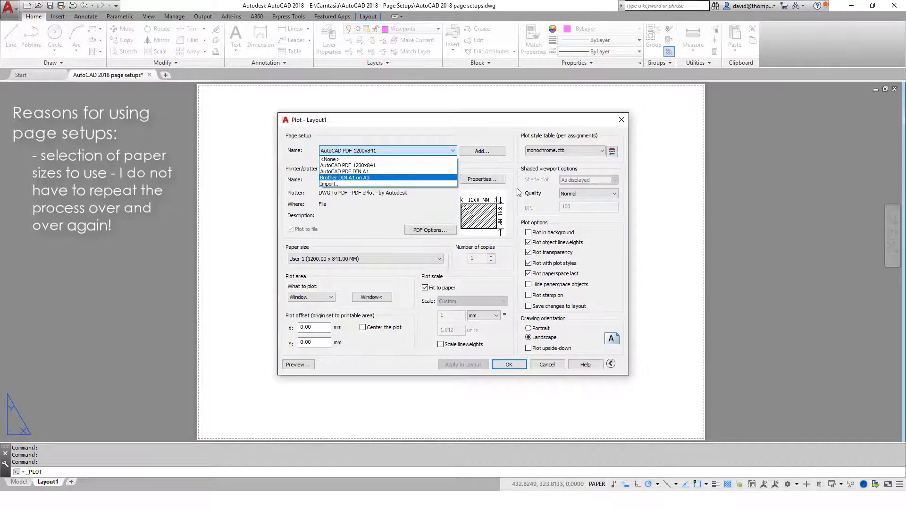
left_click(341, 184)
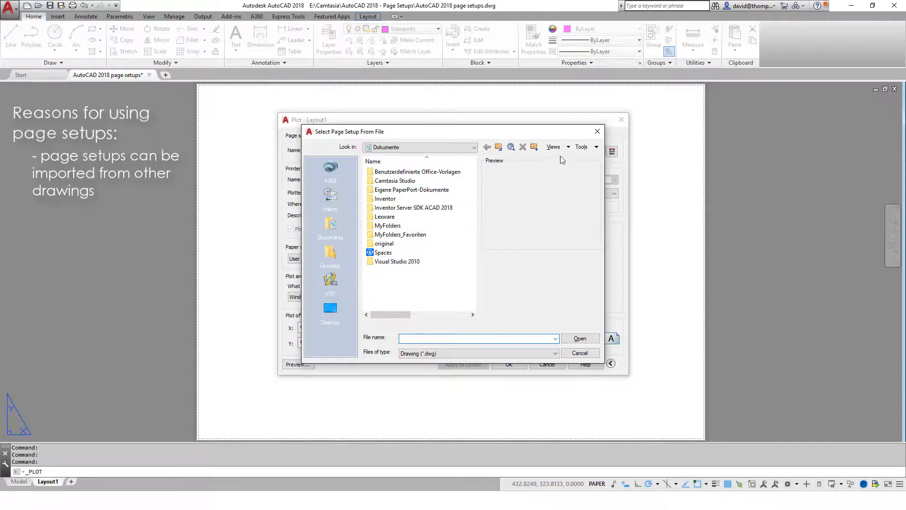
left_click(597, 131)
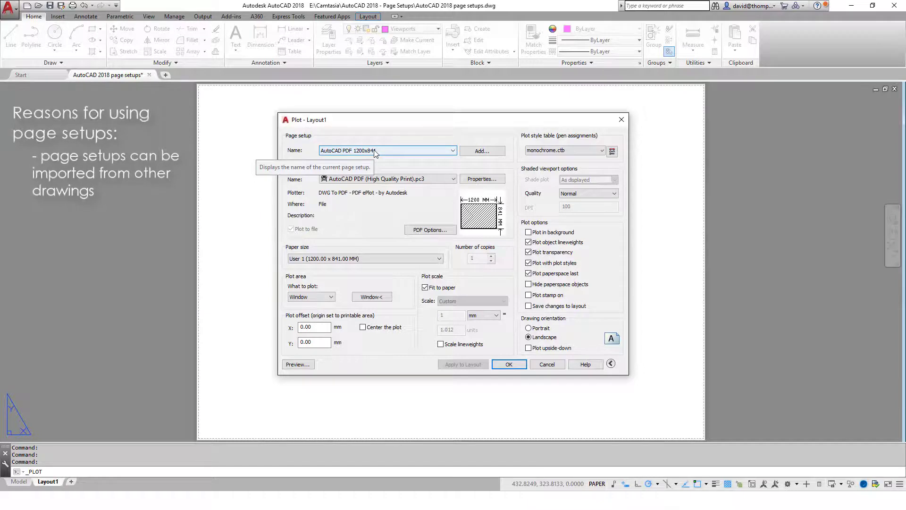
- Cancel the Plot dialog without plotting and bring up Batch Plot from the Output tools
left_click(546, 364)
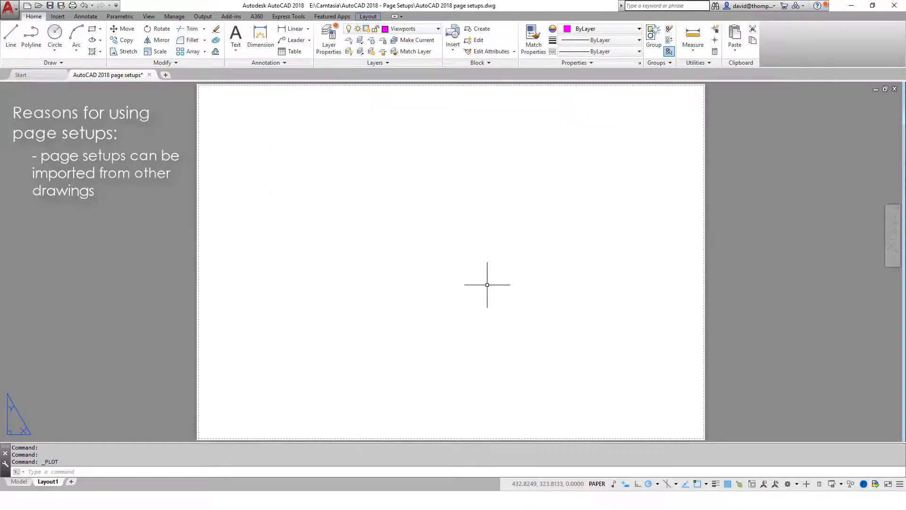
left_click(203, 16)
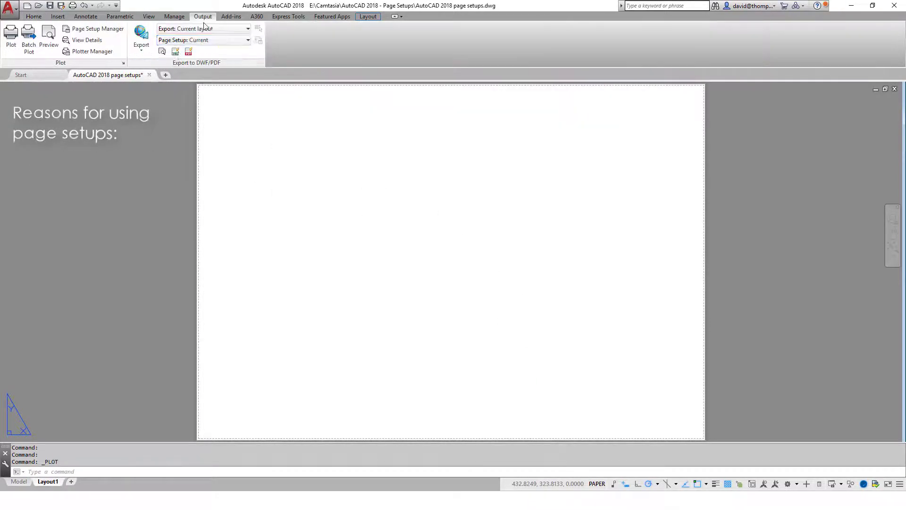
left_click(29, 47)
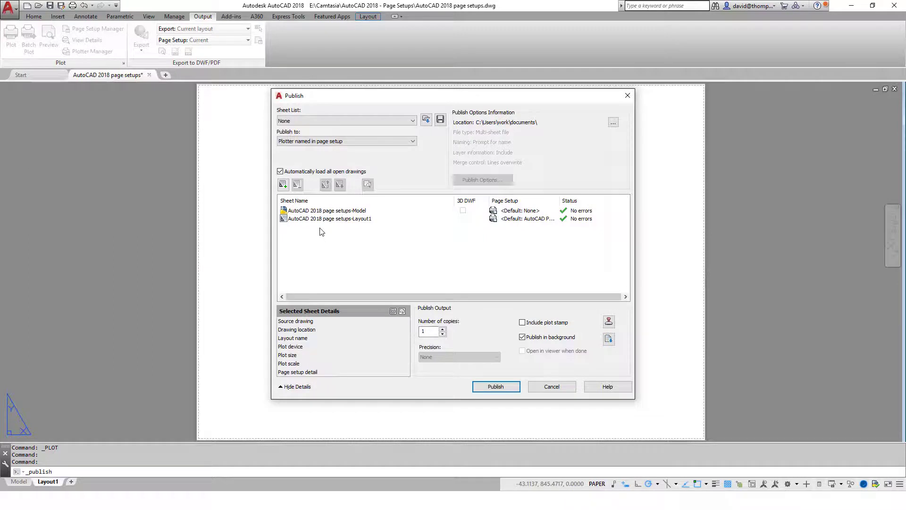
- Review the page setups available for Layout1, then cancel without publishing
left_click(396, 219)
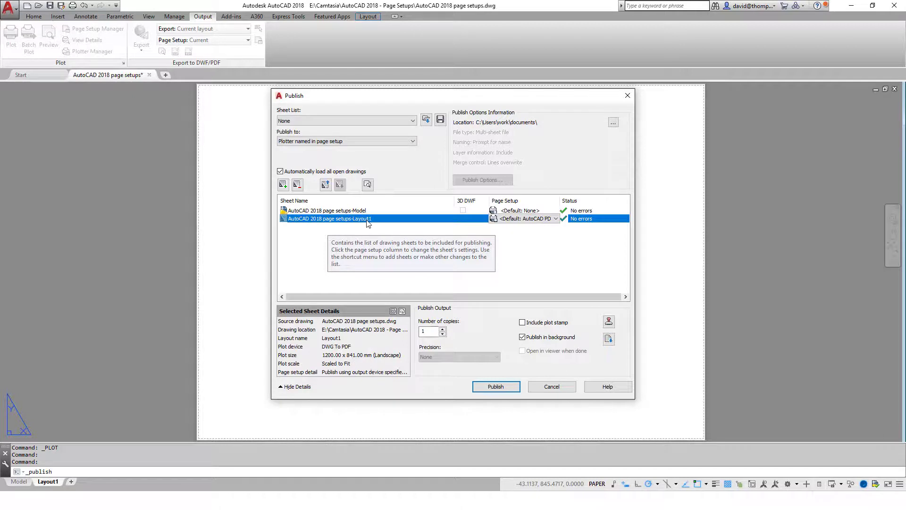
left_click(555, 219)
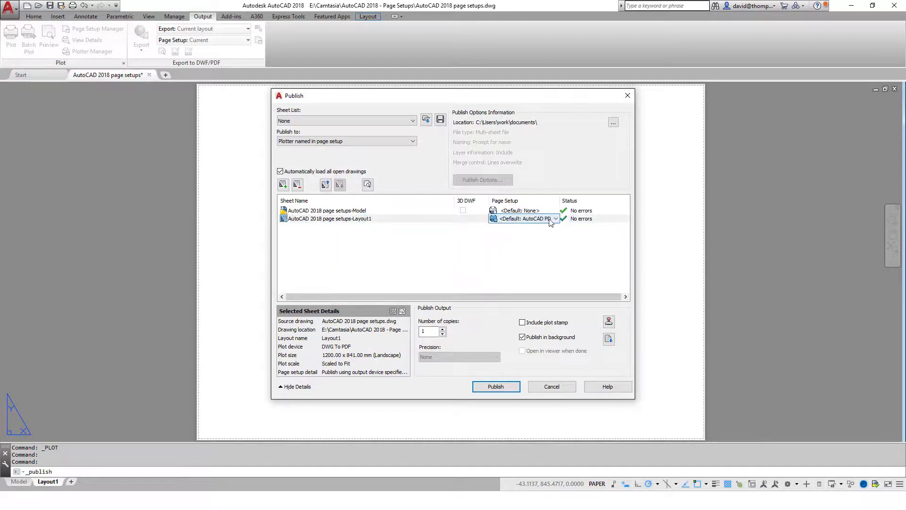
left_click(553, 219)
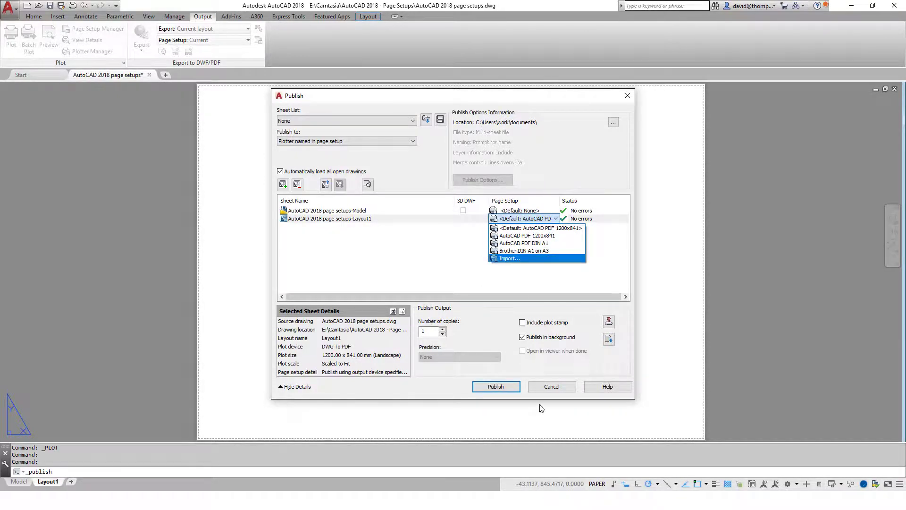
left_click(540, 388)
left_click(540, 389)
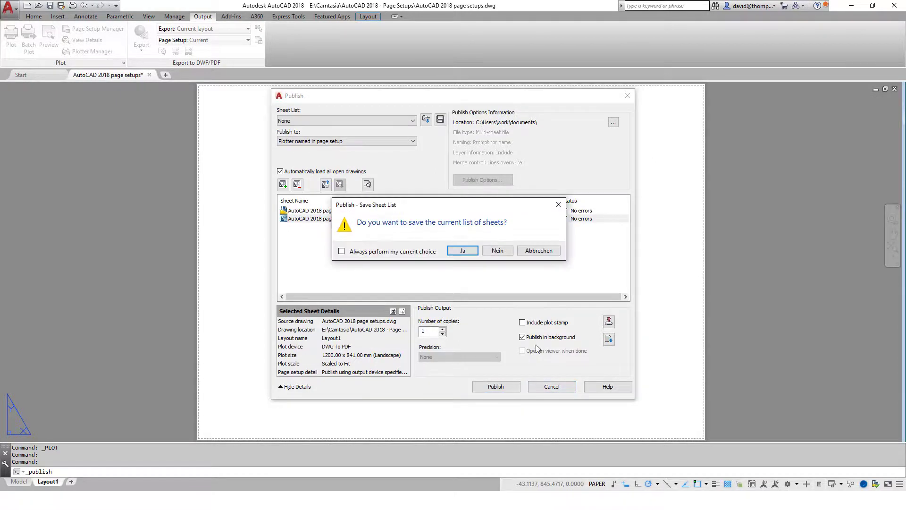
left_click(497, 251)
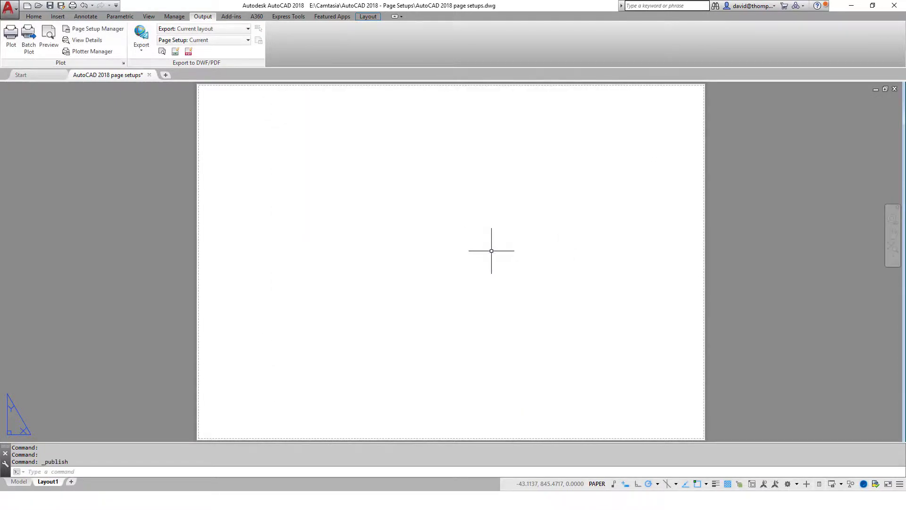